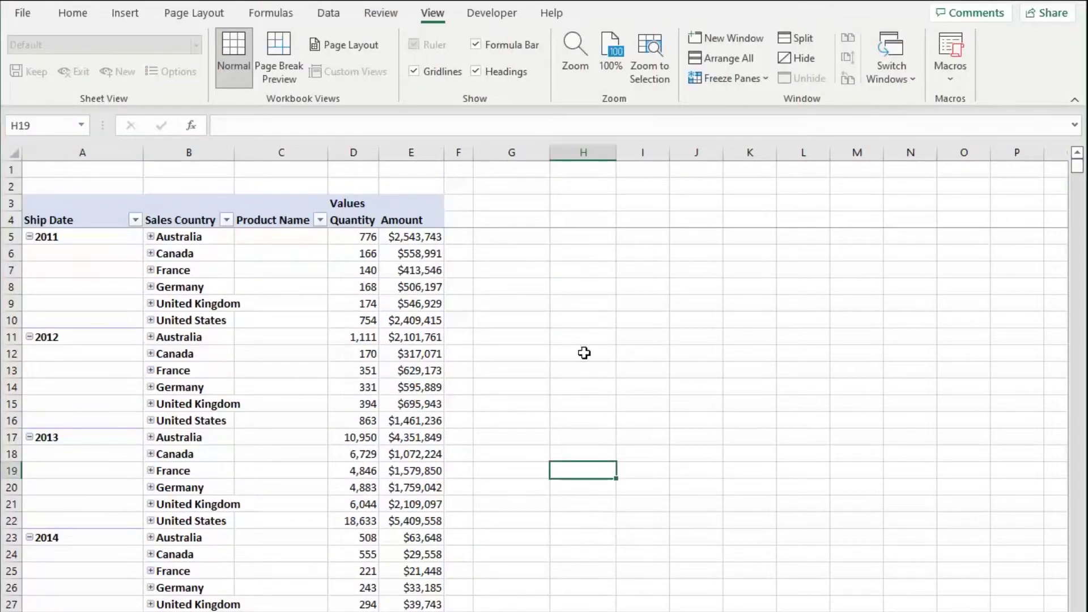
# Select Canada rows in the pivot and check the source sales data sheet.
pyautogui.click(311, 336)
pyautogui.click(307, 344)
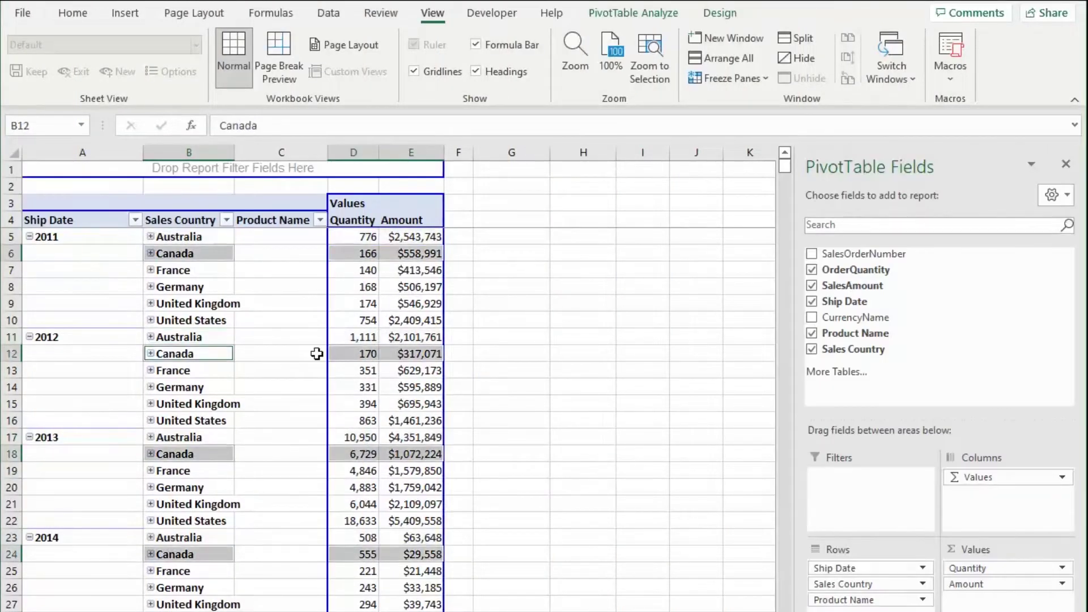
pyautogui.click(577, 306)
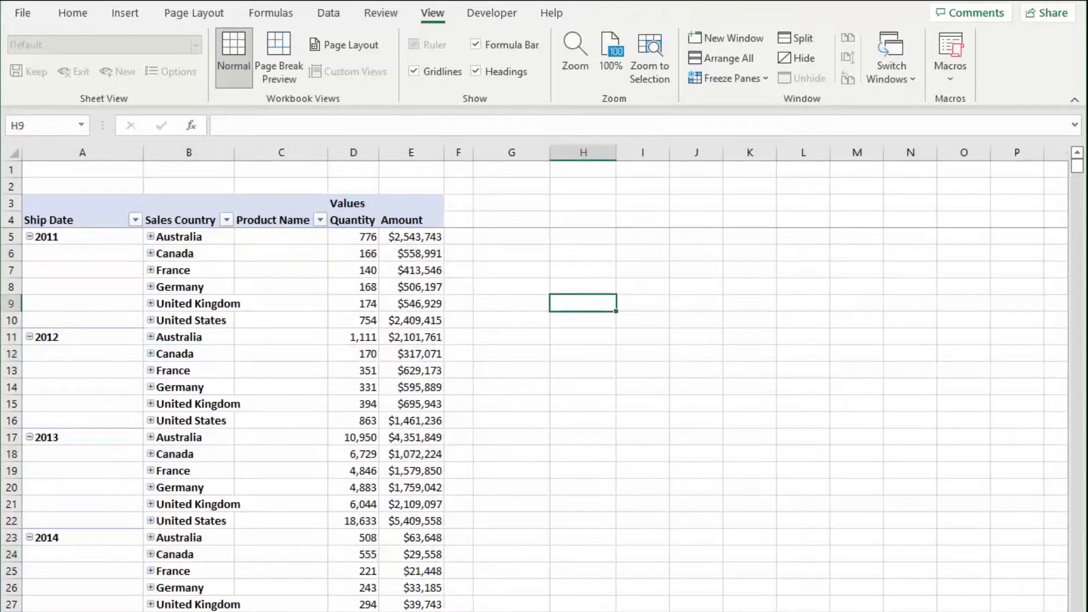
pyautogui.hotkey('ctrl', 'pageup')
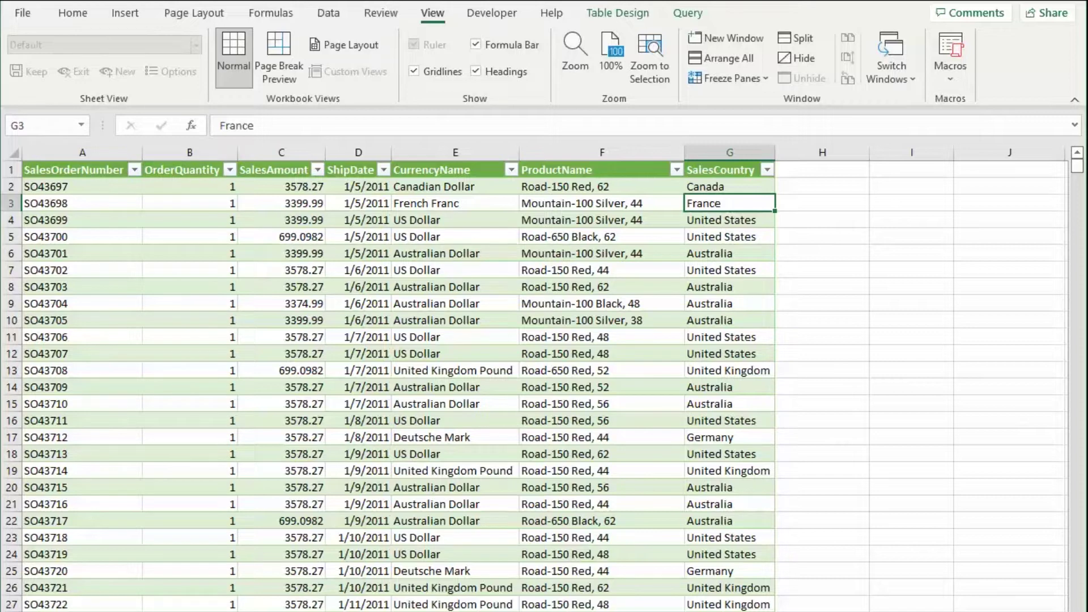
pyautogui.hotkey('ctrl', 'pageup')
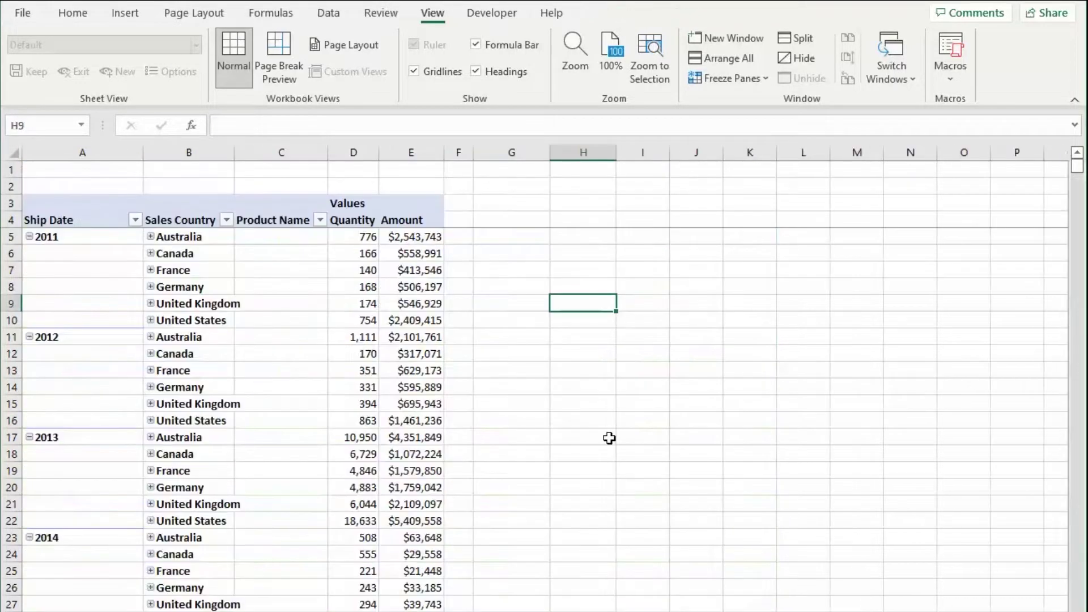
pyautogui.click(627, 406)
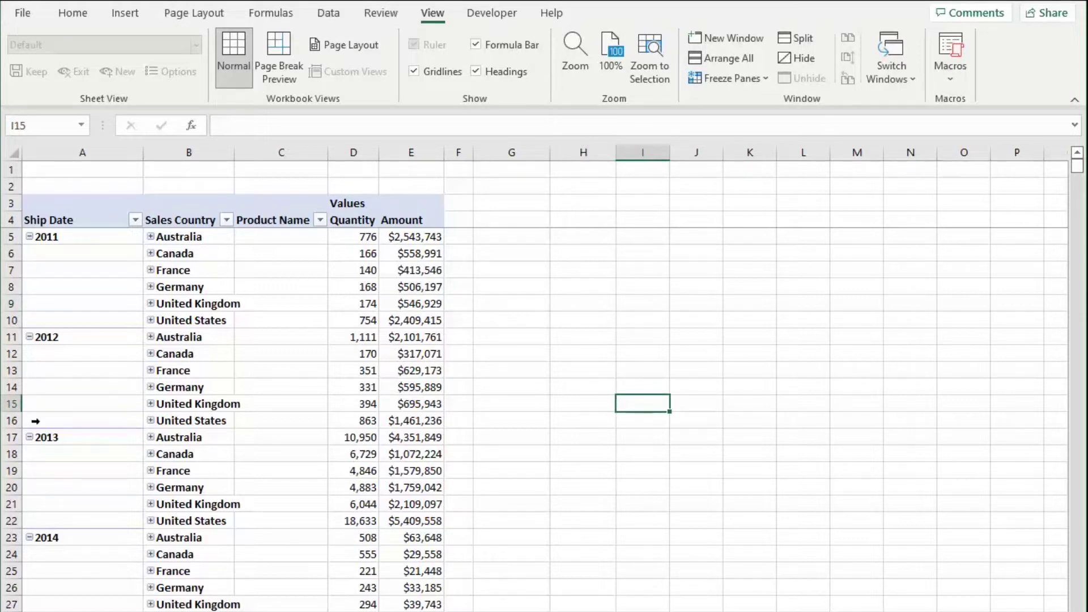
# Inspect the 2011 Australia values, then expand and collapse France's 2011 product list.
pyautogui.click(299, 306)
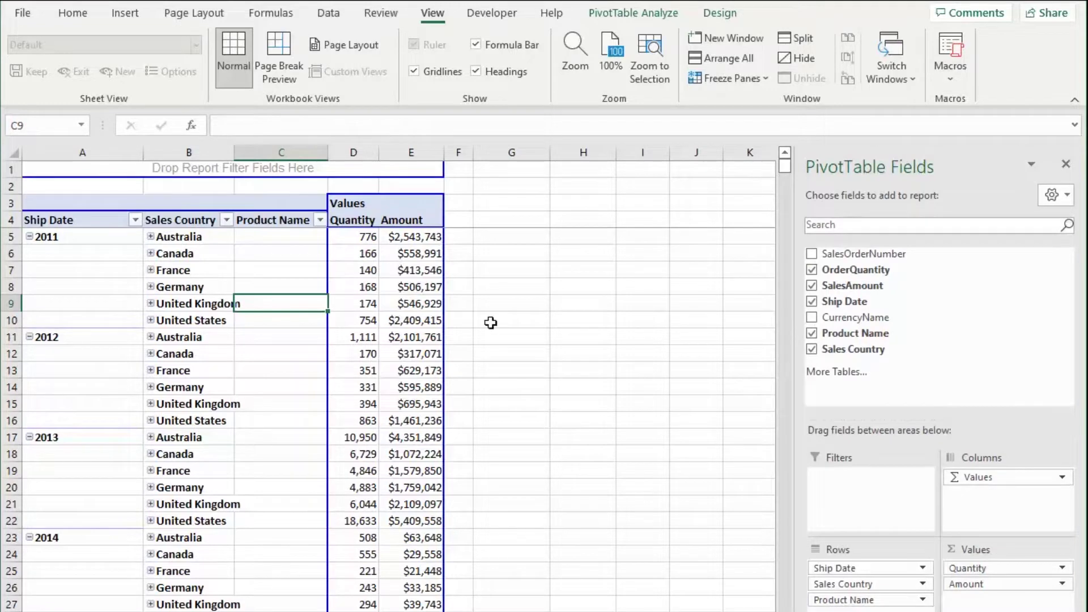
pyautogui.click(361, 237)
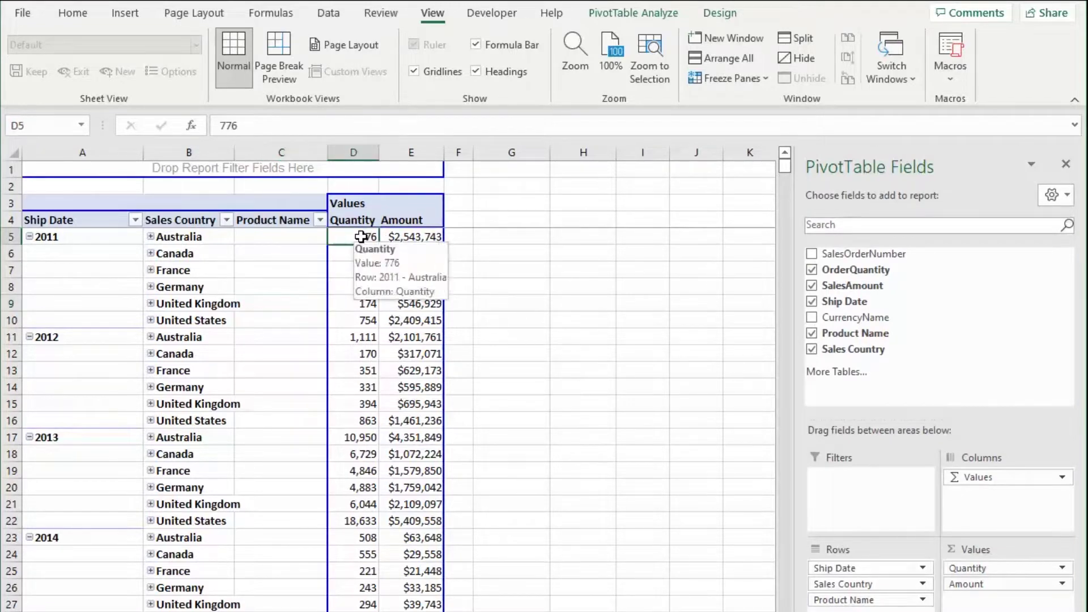
pyautogui.click(409, 238)
pyautogui.click(103, 238)
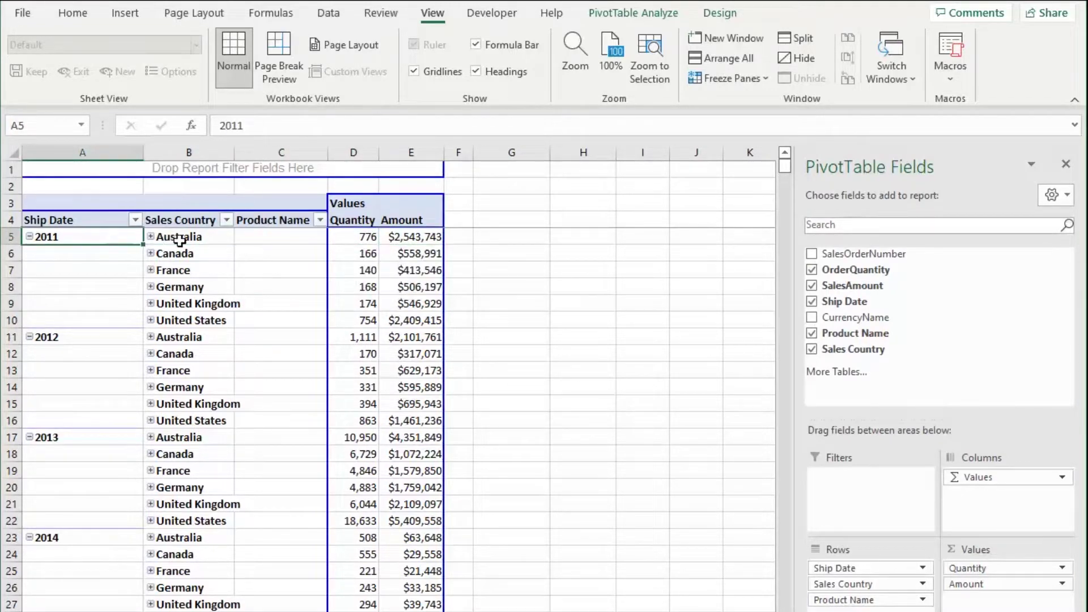
pyautogui.click(216, 237)
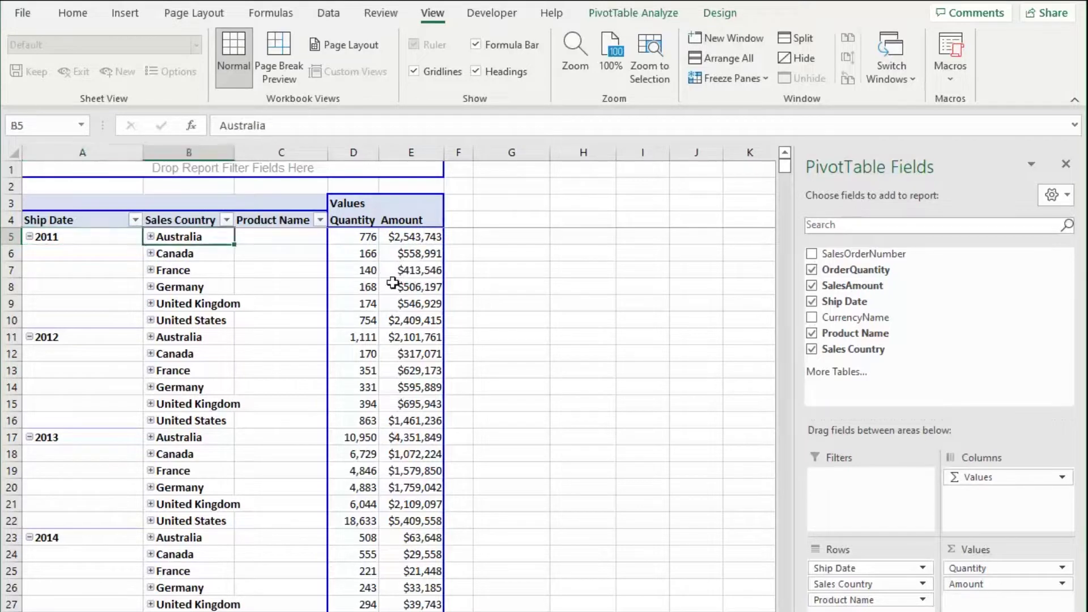
pyautogui.click(151, 269)
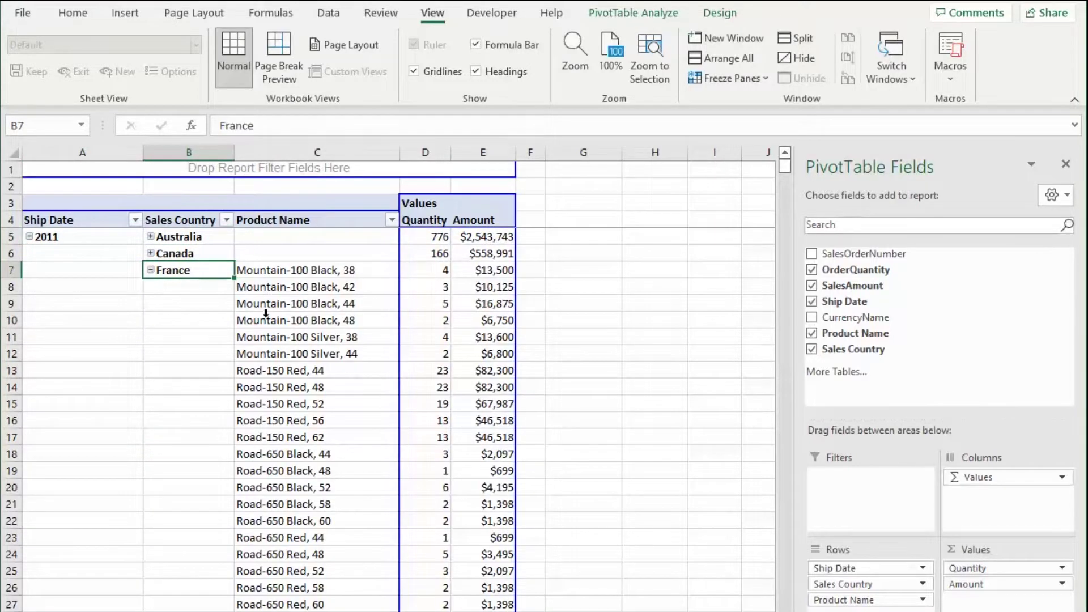
pyautogui.scroll(-1, 266, 313)
pyautogui.scroll(1, 323, 286)
pyautogui.click(150, 270)
pyautogui.click(594, 368)
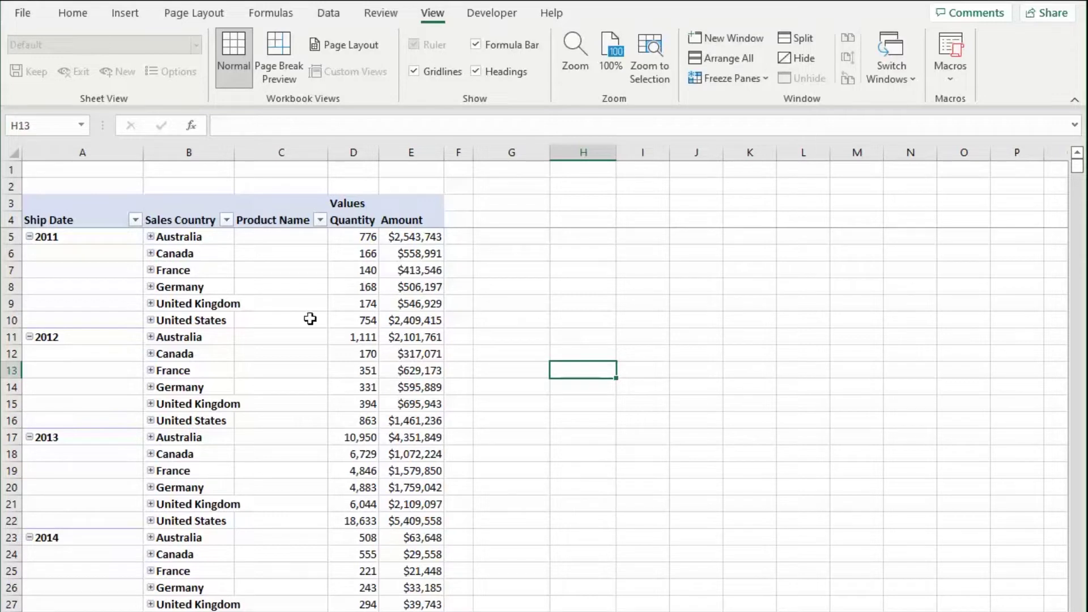
# Insert blank rows at rows 1–11, pushing the pivot table down to row 14.
pyautogui.click(117, 271)
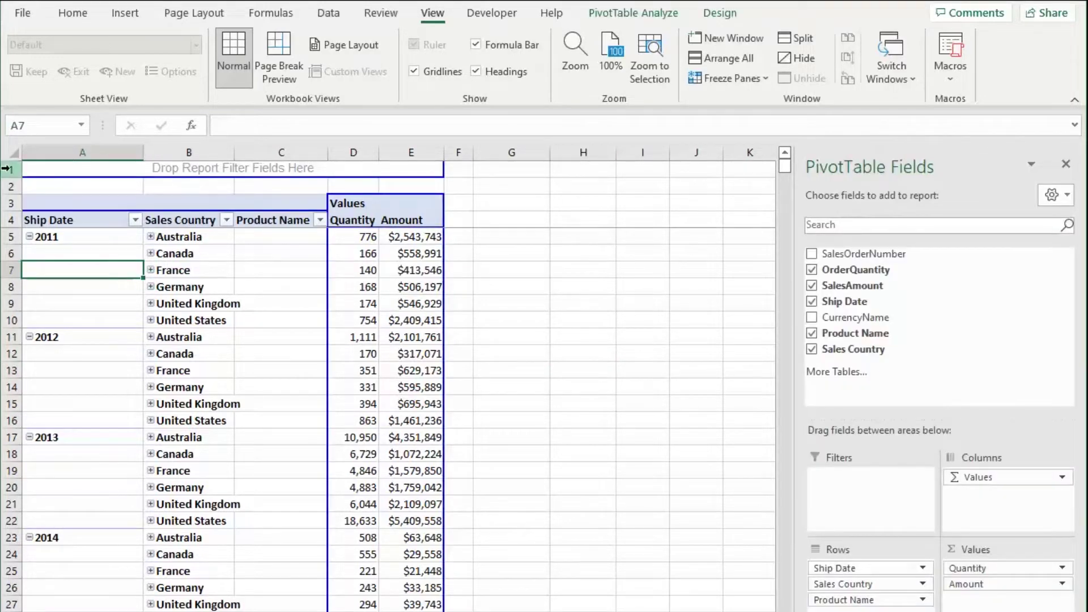
pyautogui.moveTo(11, 169)
pyautogui.mouseDown()
pyautogui.moveTo(11, 286)
pyautogui.moveTo(37, 319)
pyautogui.moveTo(28, 338)
pyautogui.mouseUp()
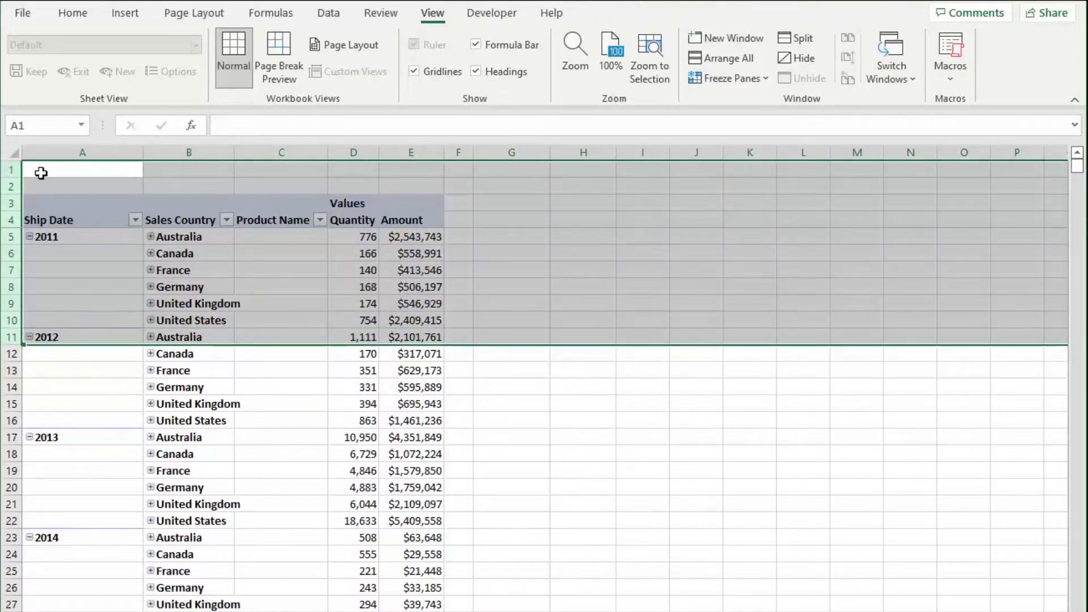
pyautogui.rightClick(89, 222)
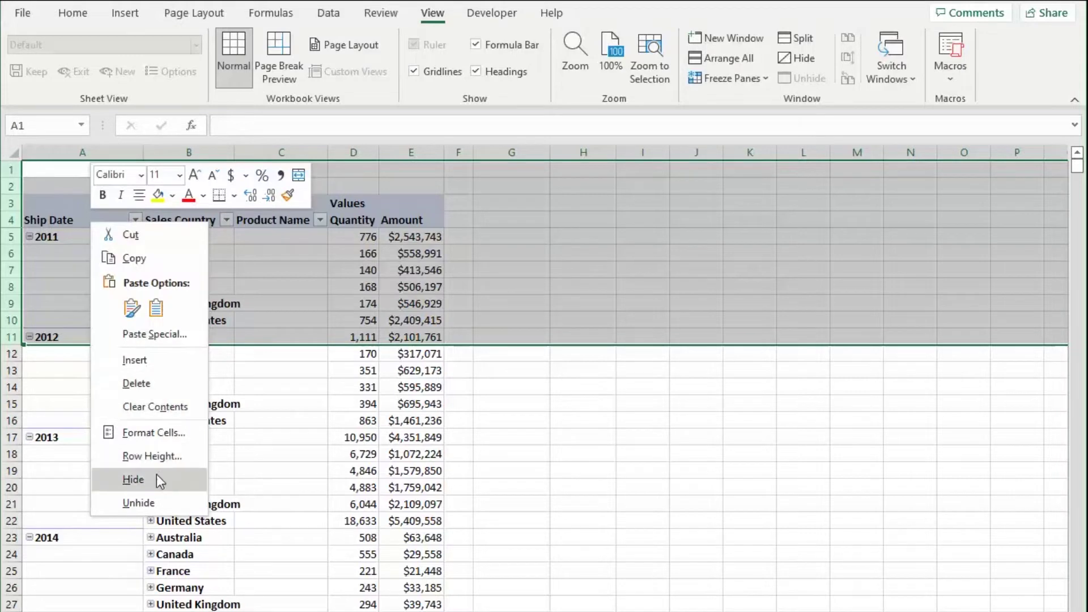
pyautogui.click(139, 358)
pyautogui.click(584, 320)
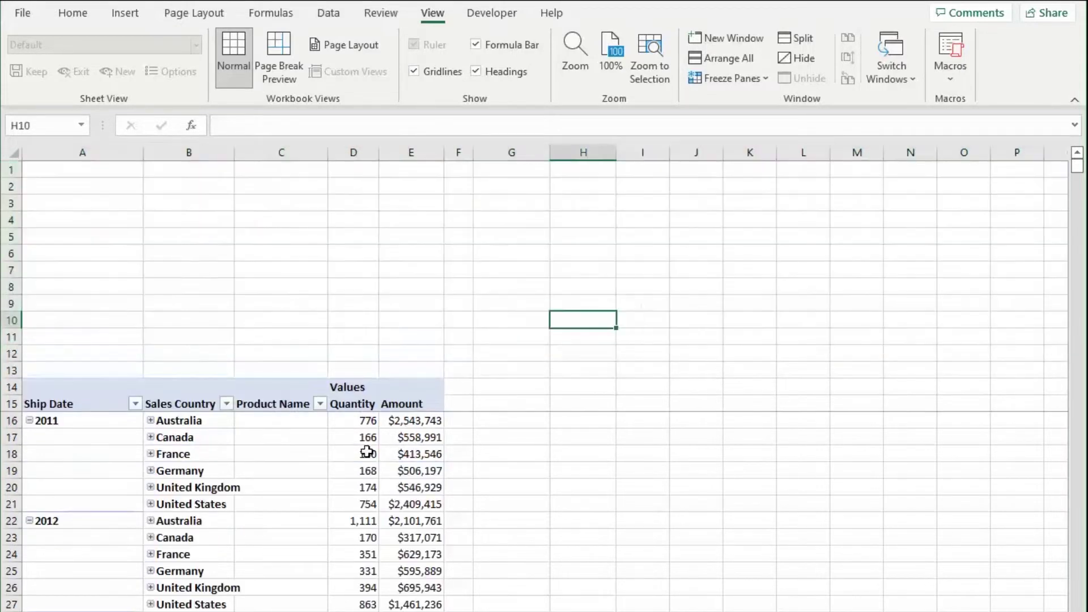
pyautogui.scroll(-5, 367, 452)
pyautogui.scroll(5, 337, 438)
pyautogui.click(703, 456)
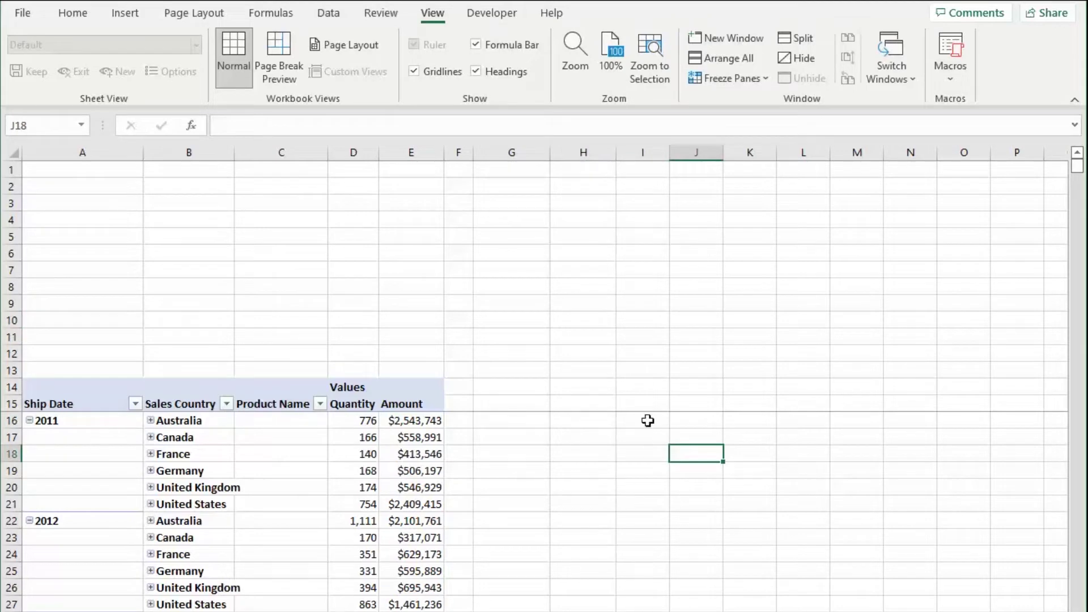
pyautogui.scroll(-5, 68, 408)
pyautogui.scroll(5, 74, 411)
pyautogui.click(182, 276)
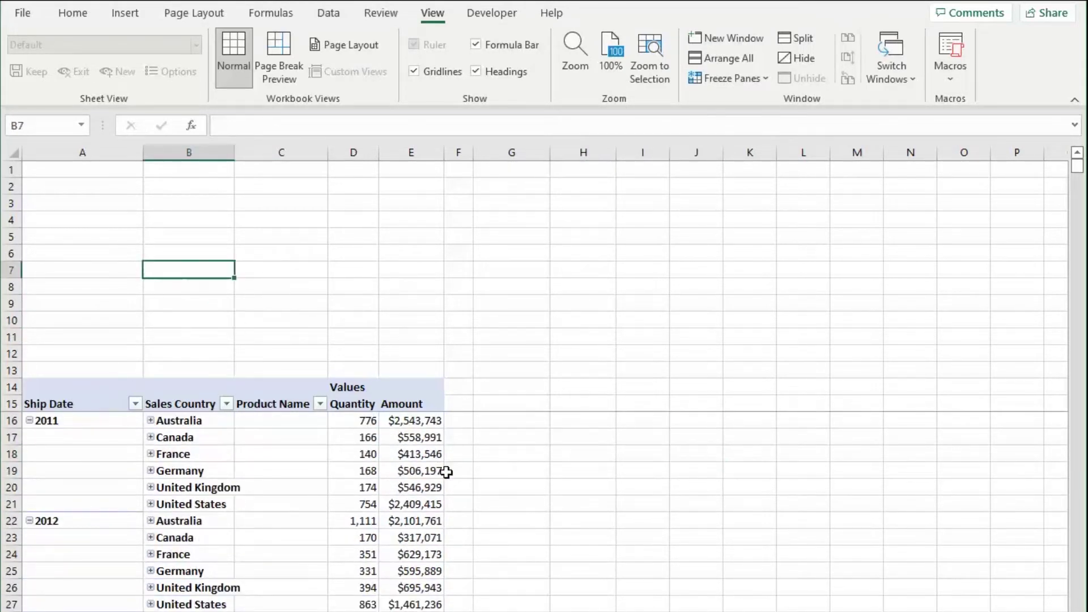
pyautogui.click(556, 456)
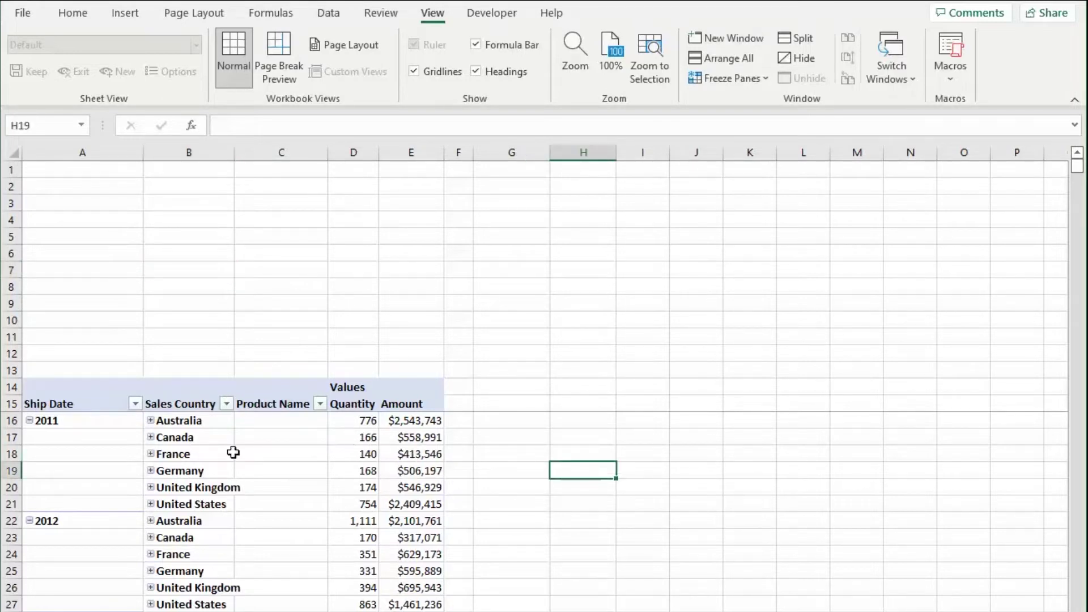
pyautogui.click(243, 439)
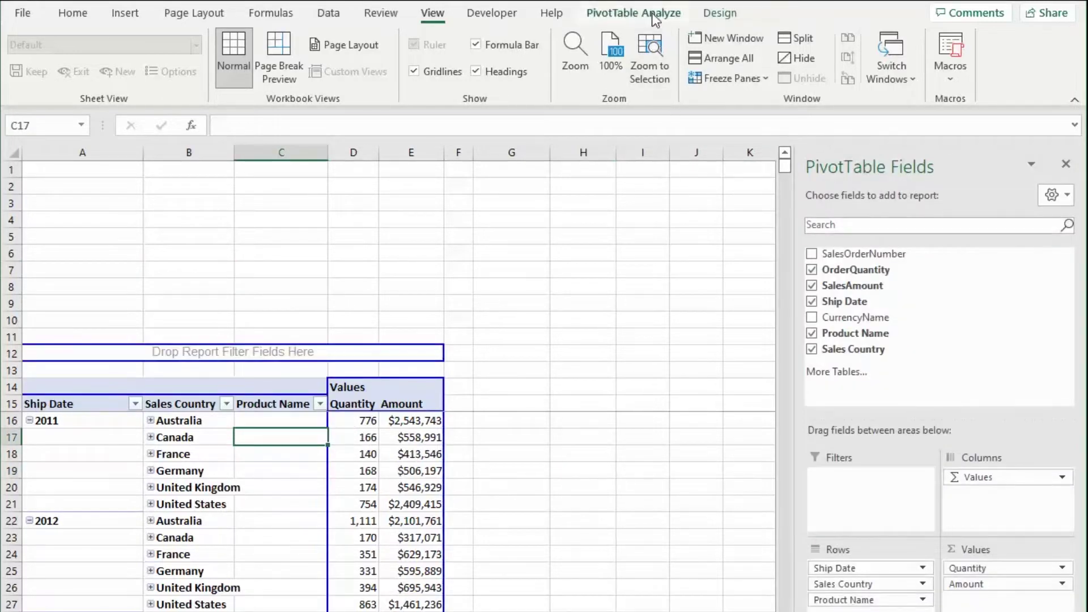
# Insert CurrencyName and Sales Country slicers from PivotTable Analyze > Insert Slicer.
pyautogui.click(656, 17)
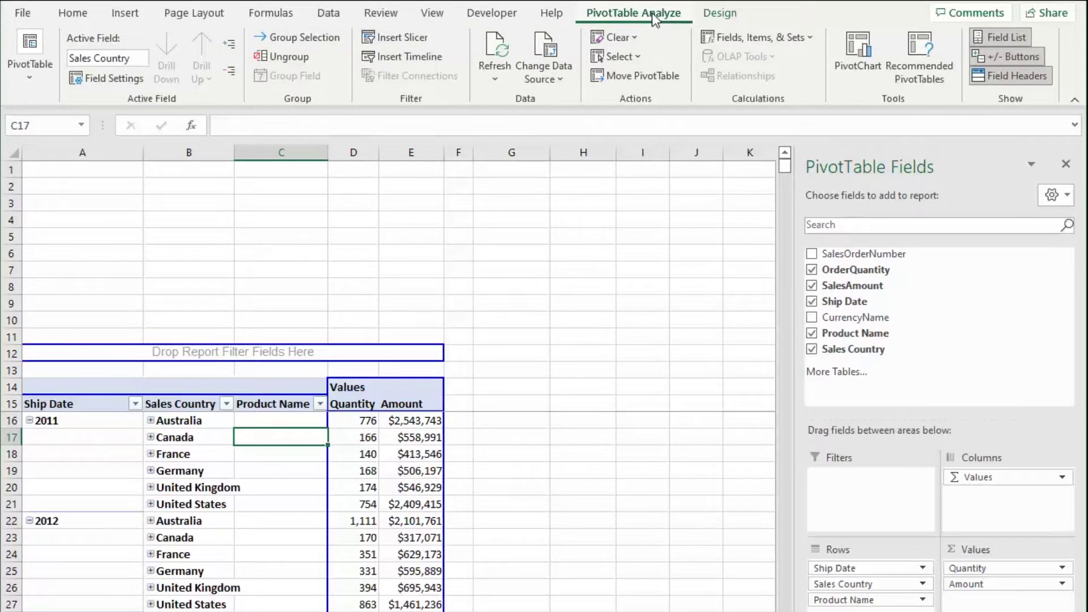
pyautogui.click(413, 43)
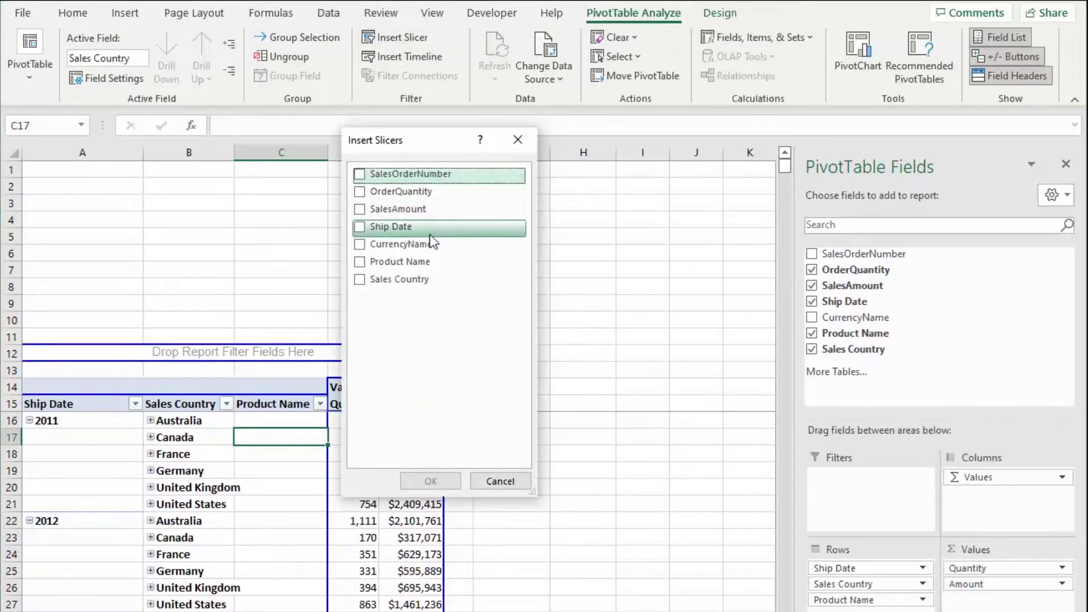
pyautogui.click(364, 249)
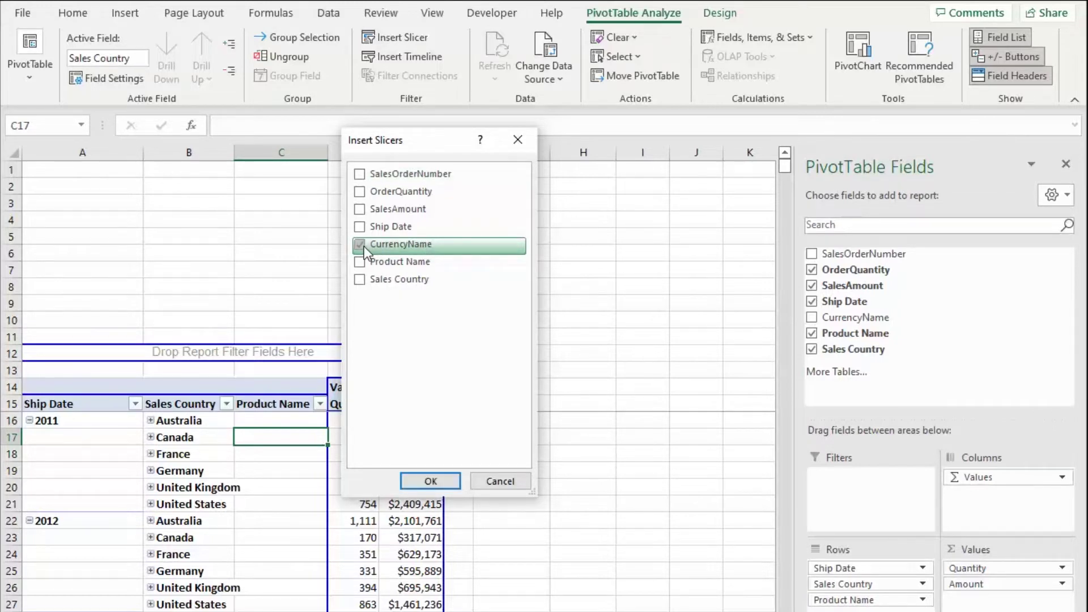
pyautogui.click(359, 281)
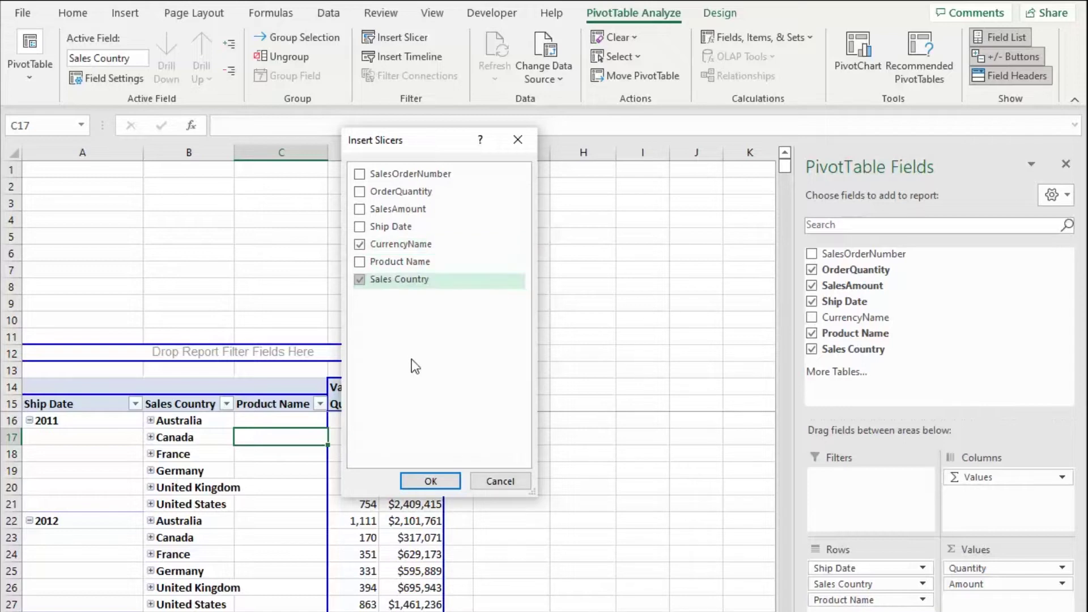
pyautogui.click(429, 481)
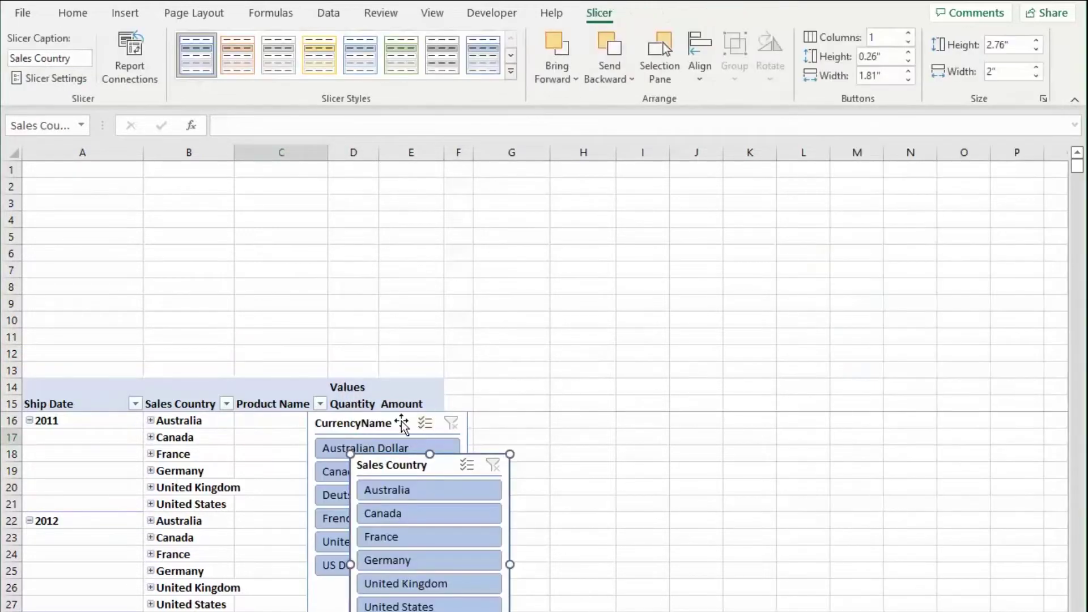
# Place both slicers side by side at the top-left, each shortened to end at row 11.
pyautogui.moveTo(402, 423); pyautogui.dragTo(98, 166)
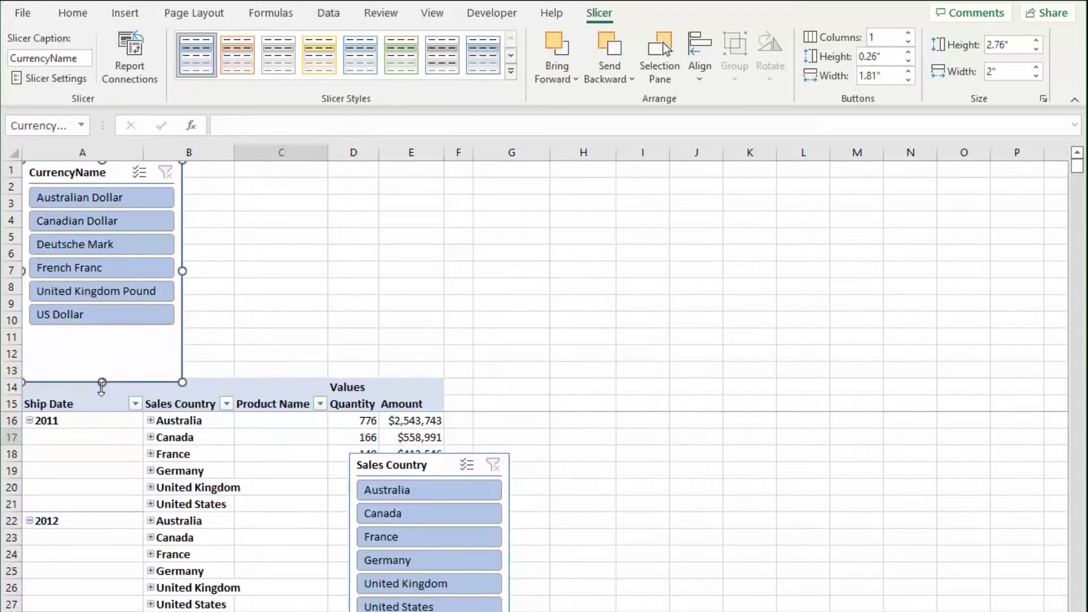
pyautogui.moveTo(100, 387); pyautogui.dragTo(102, 347)
pyautogui.moveTo(385, 460); pyautogui.dragTo(209, 156)
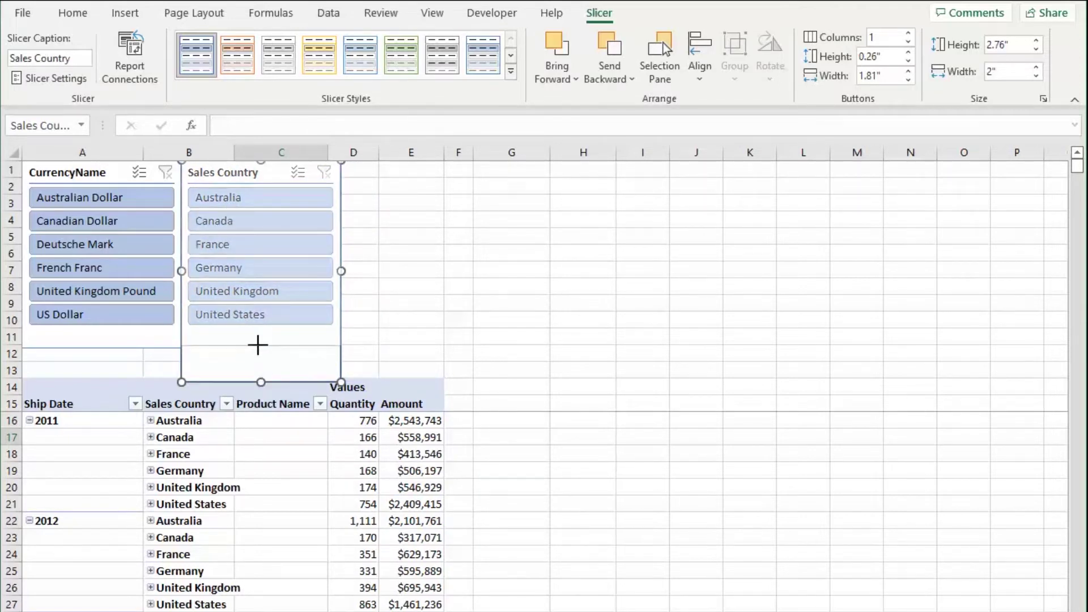
pyautogui.moveTo(258, 344); pyautogui.dragTo(252, 346)
pyautogui.click(220, 371)
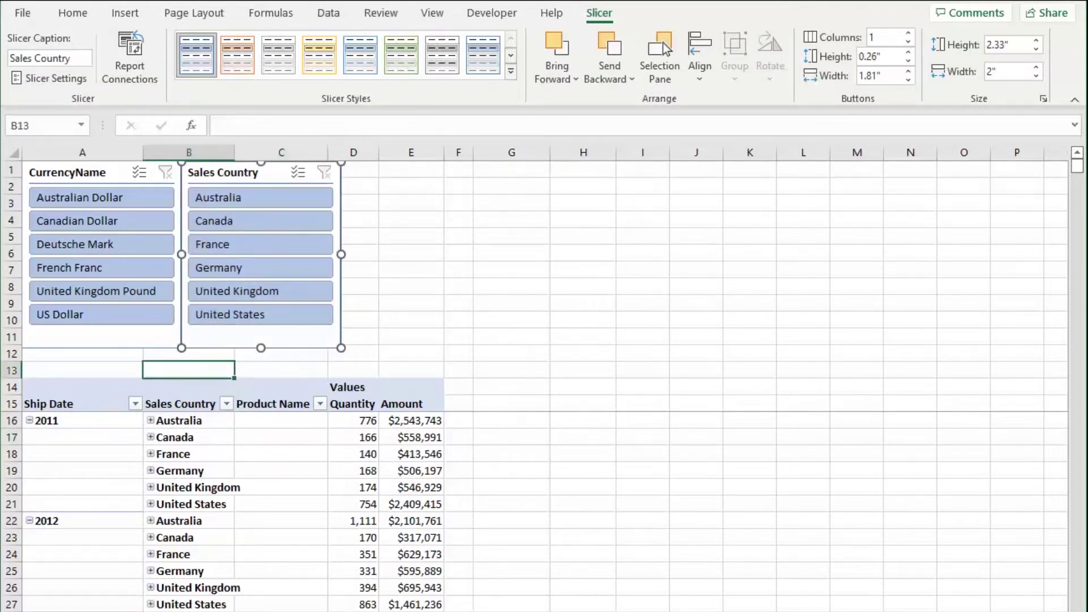
# Delete the empty rows 12 and 13 so the pivot starts at row 12.
pyautogui.moveTo(4, 369); pyautogui.dragTo(7, 353)
pyautogui.rightClick(11, 354)
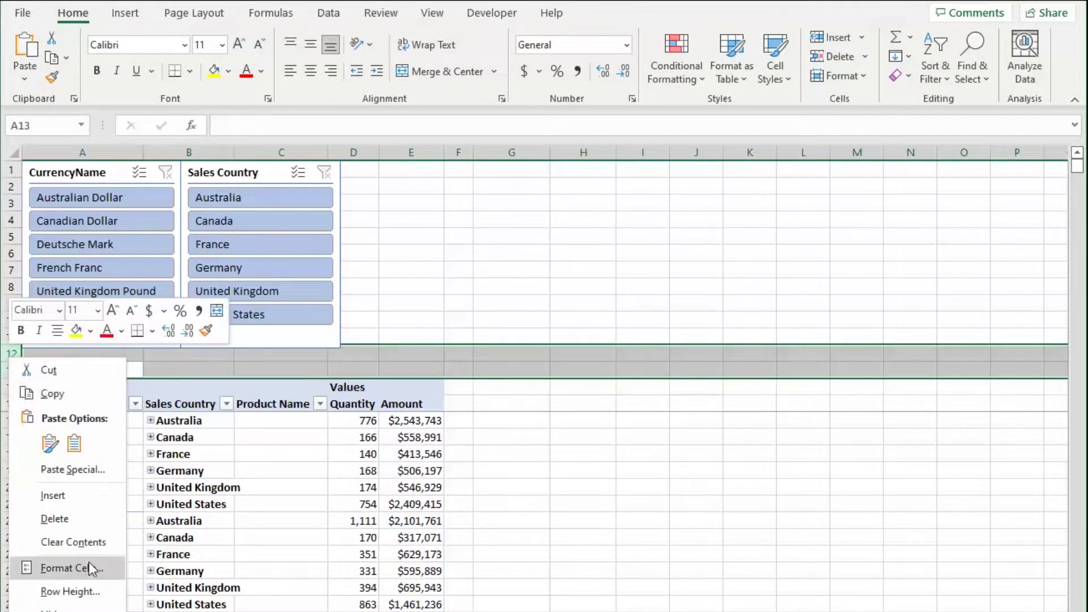
pyautogui.click(54, 519)
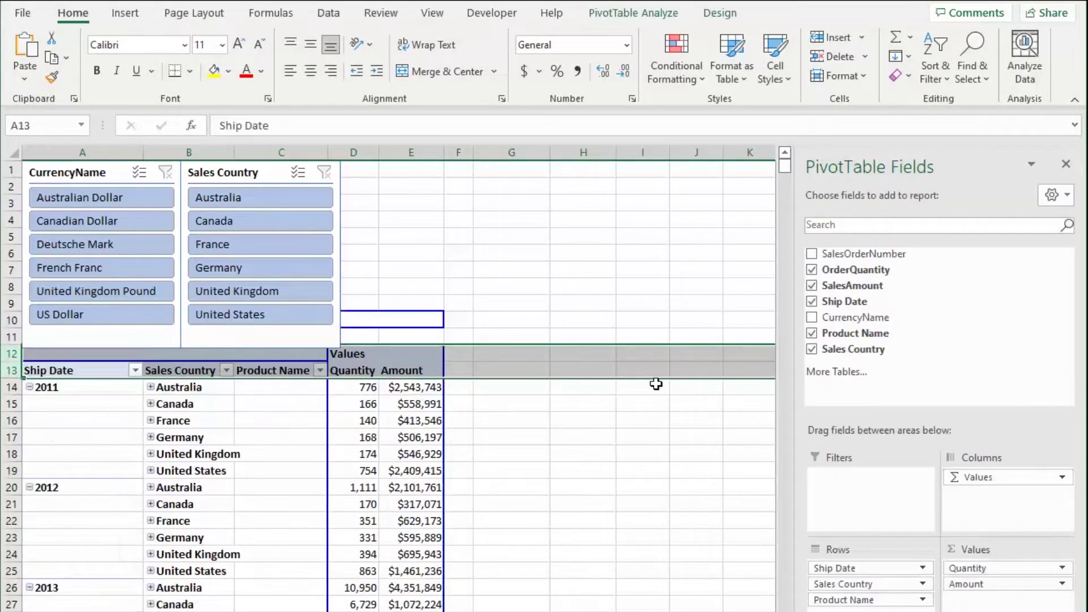
pyautogui.click(552, 290)
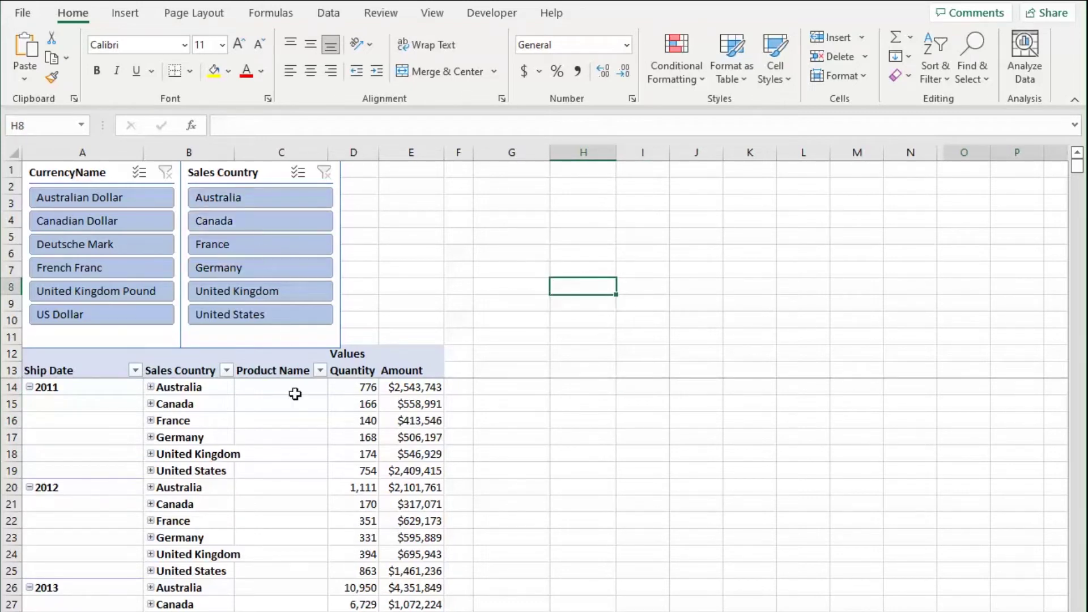
pyautogui.click(297, 311)
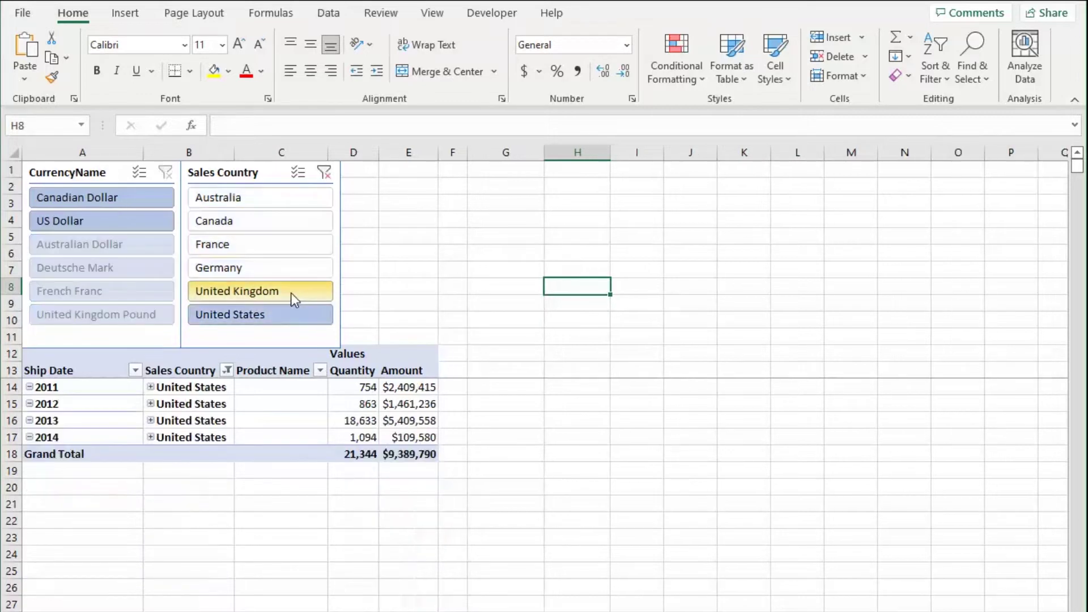
pyautogui.keyDown('ctrl'); pyautogui.click(292, 293); pyautogui.keyUp('ctrl')
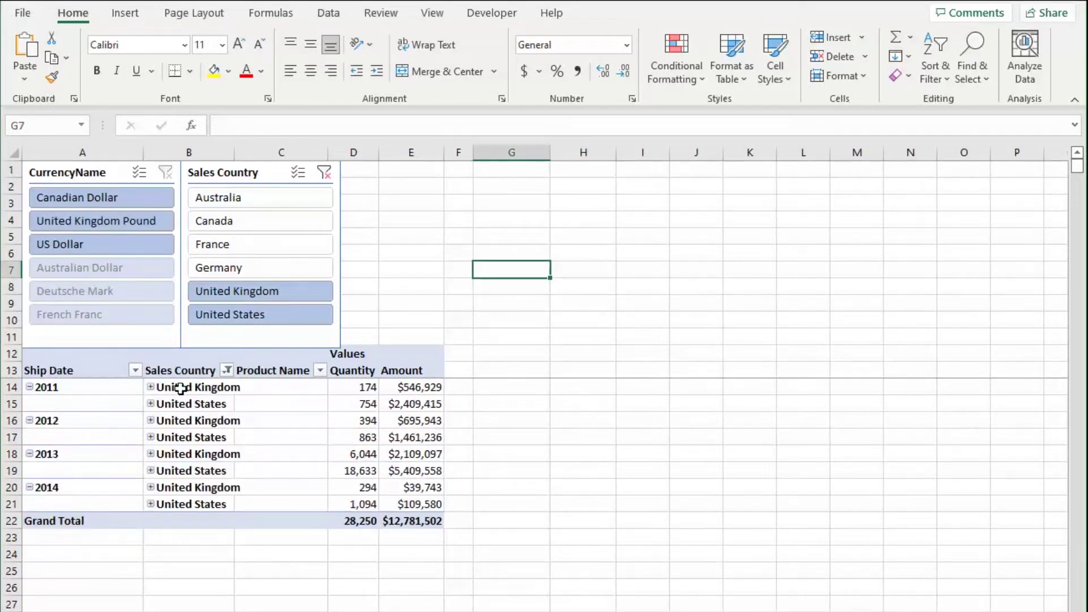
pyautogui.click(287, 267)
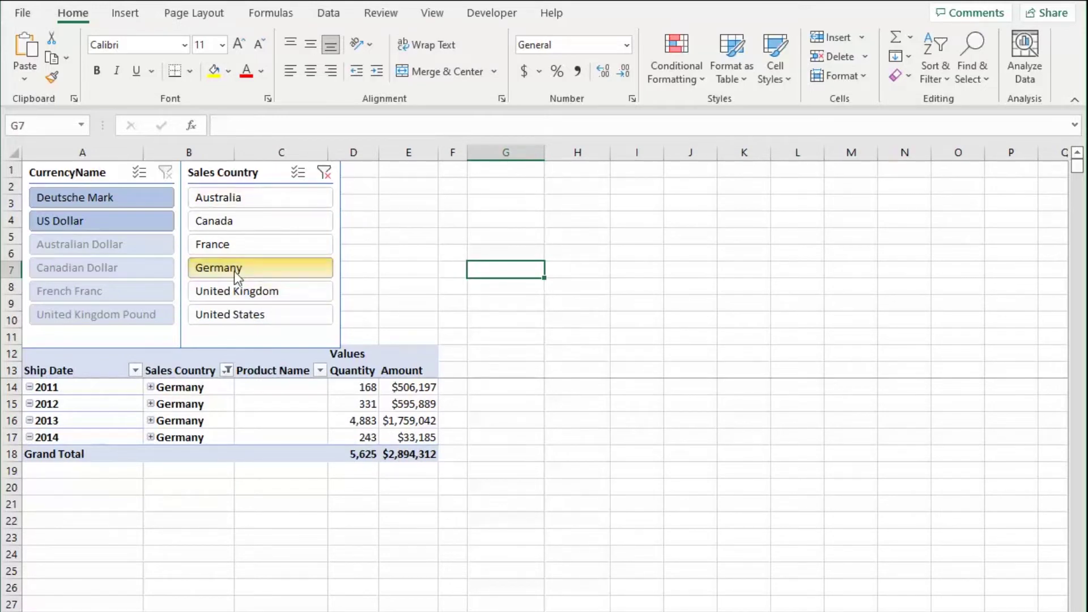
pyautogui.click(152, 224)
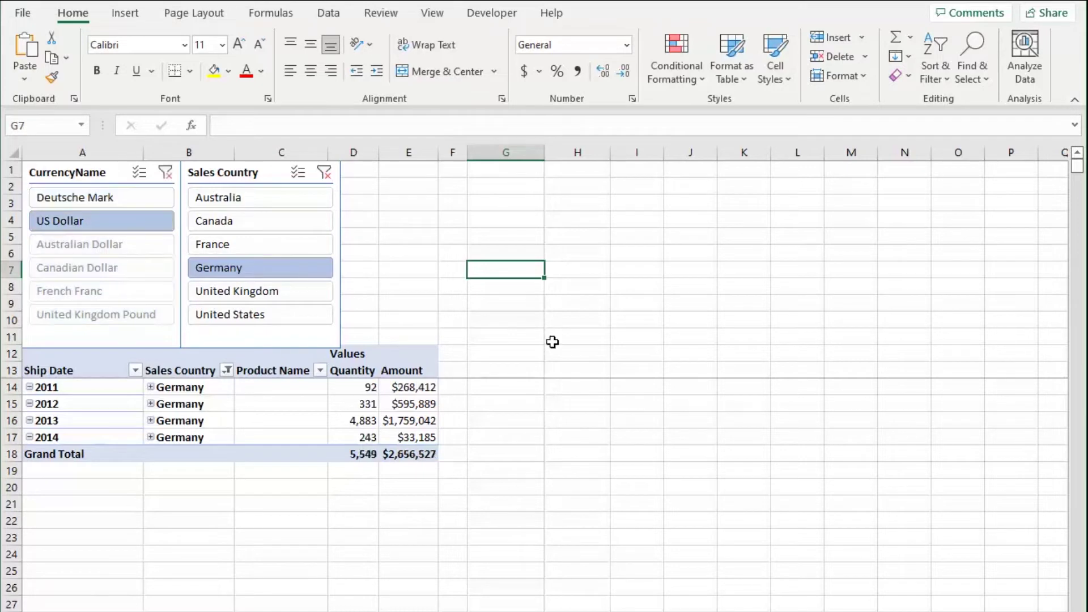
pyautogui.click(326, 173)
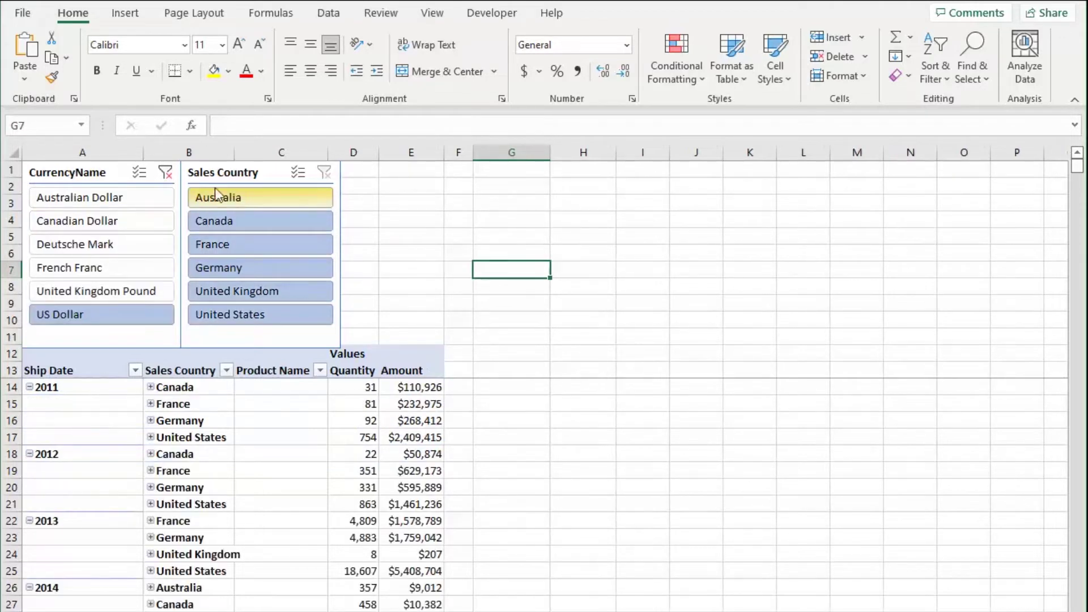
pyautogui.click(165, 172)
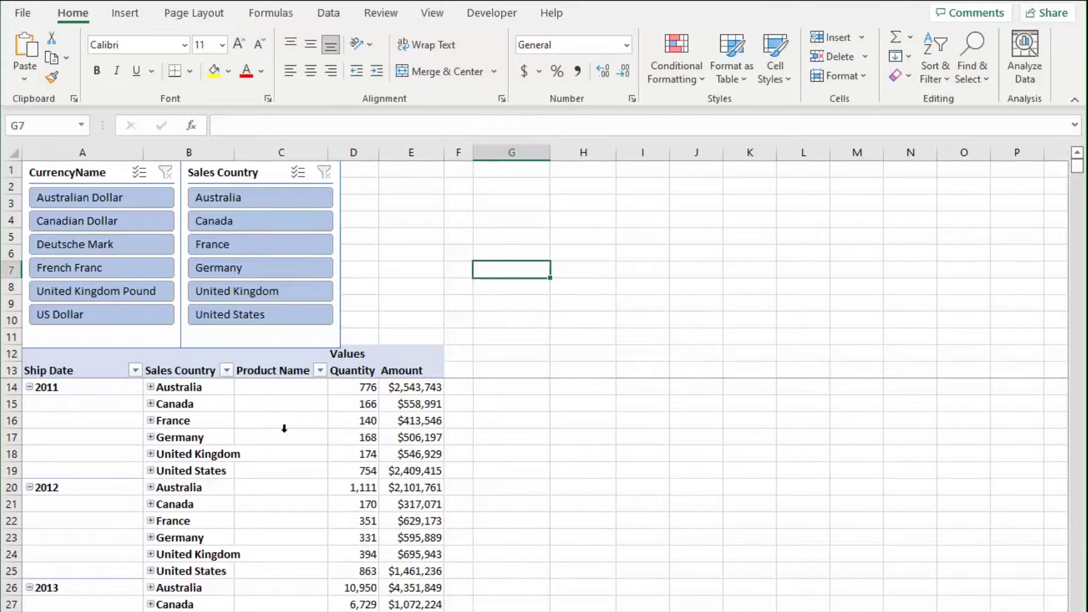
pyautogui.click(100, 245)
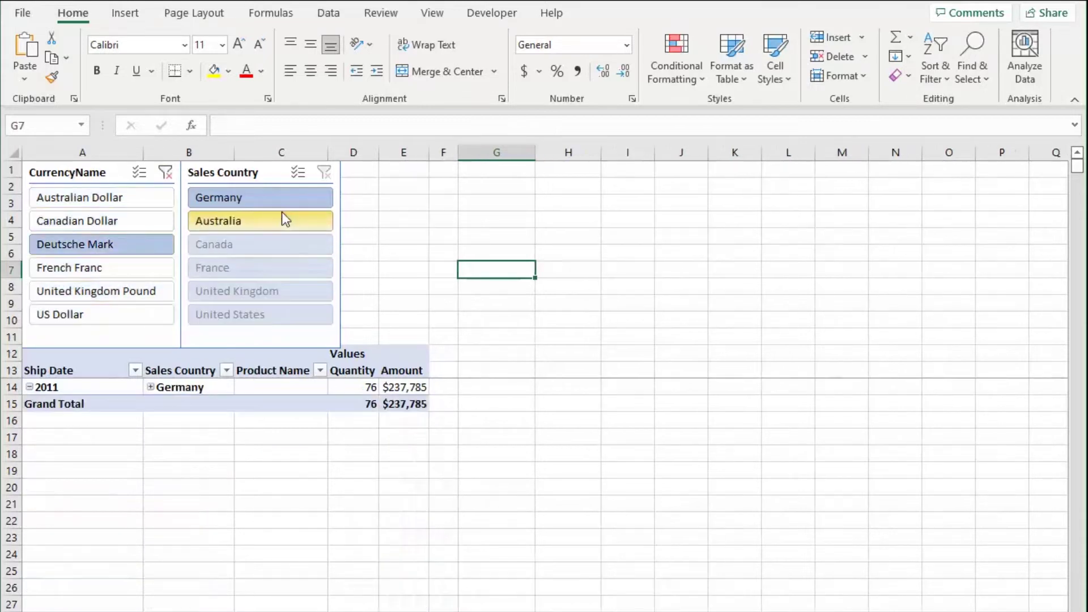
pyautogui.click(226, 370)
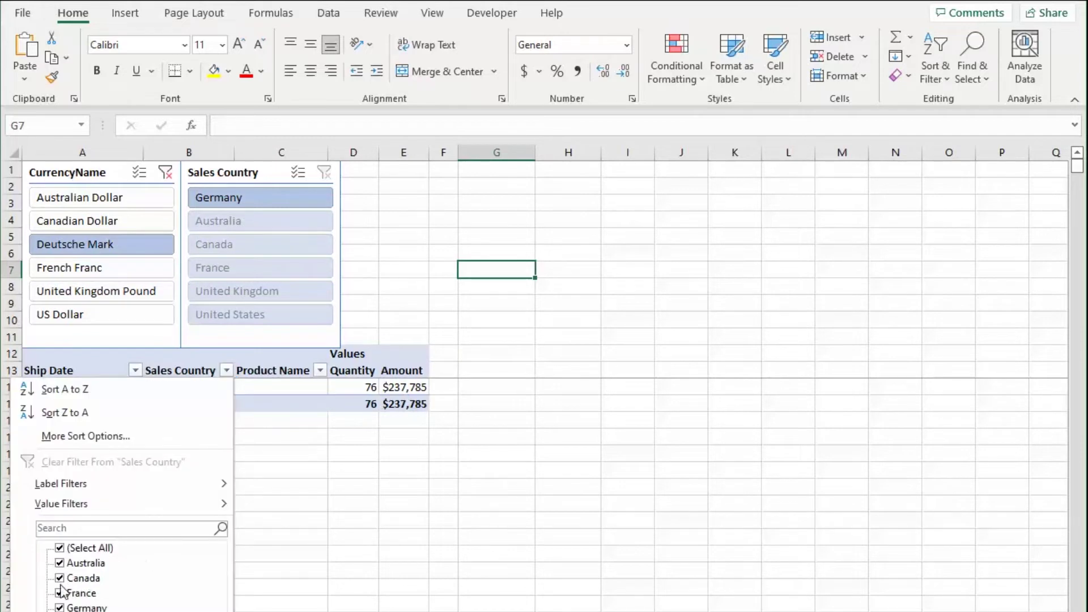
pyautogui.click(79, 577)
pyautogui.press('Return')
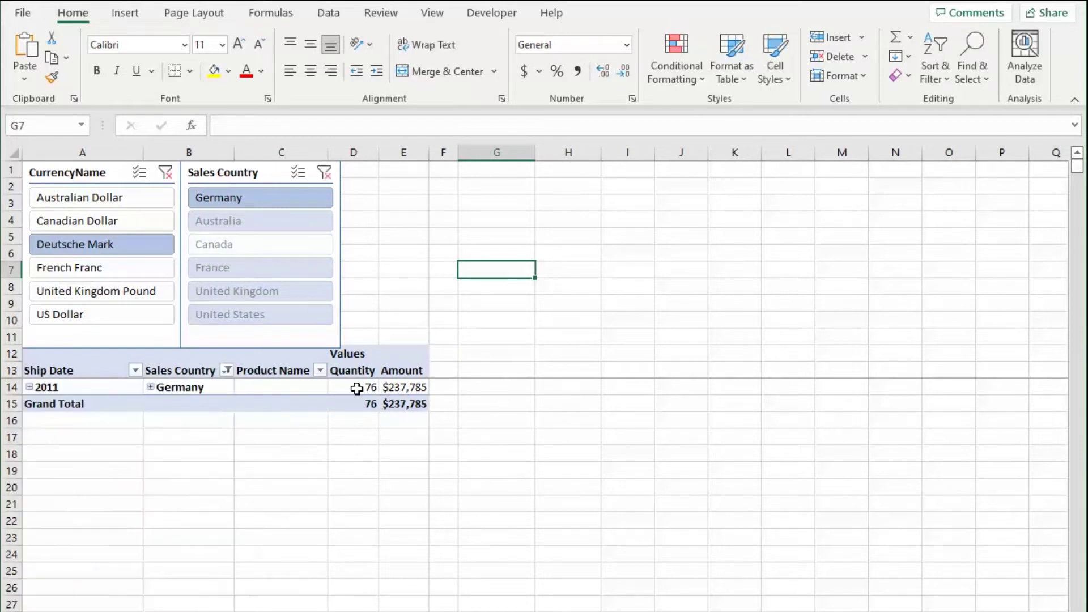
pyautogui.click(321, 371)
pyautogui.click(153, 578)
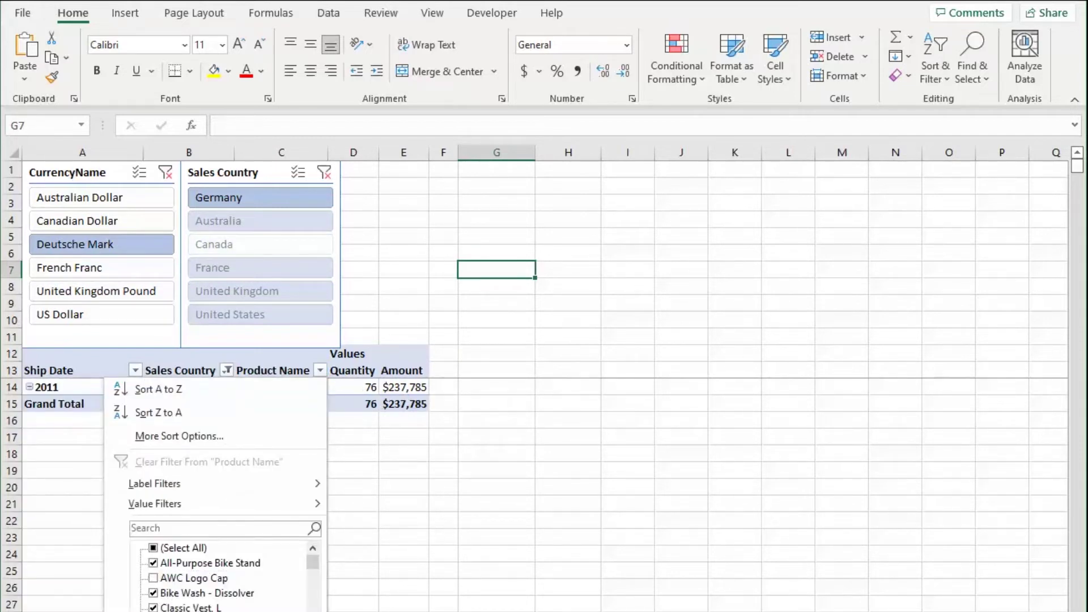
pyautogui.press('Return')
pyautogui.click(689, 420)
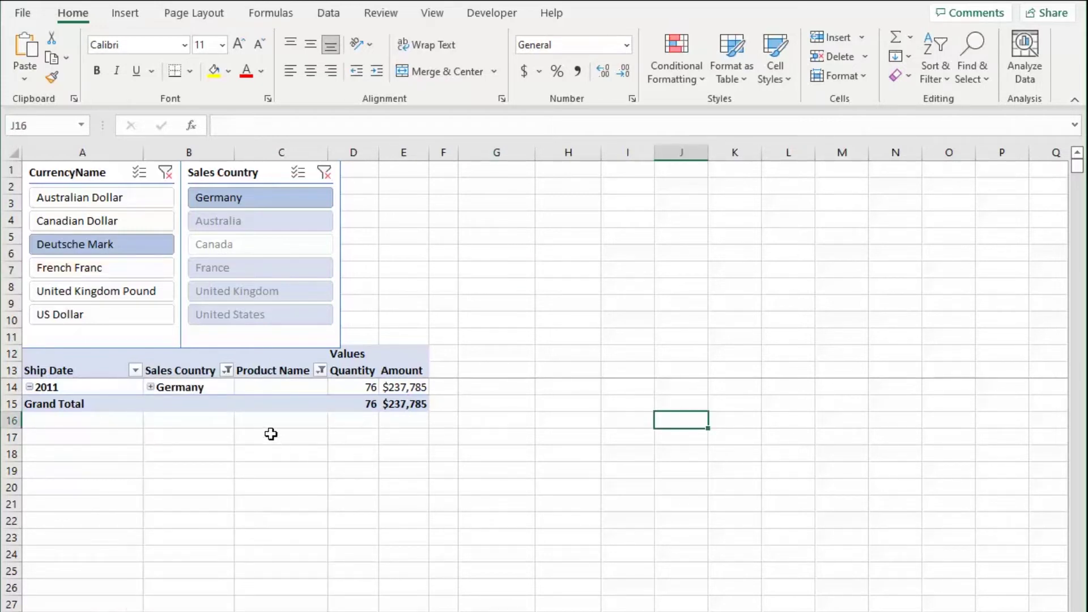
pyautogui.click(271, 386)
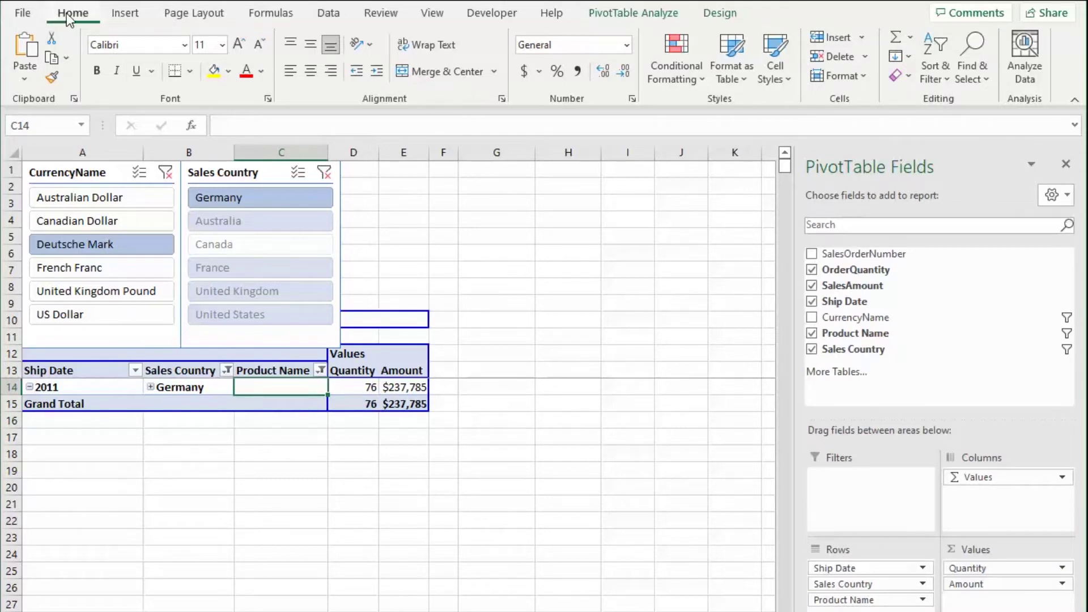
pyautogui.click(943, 59)
pyautogui.click(963, 197)
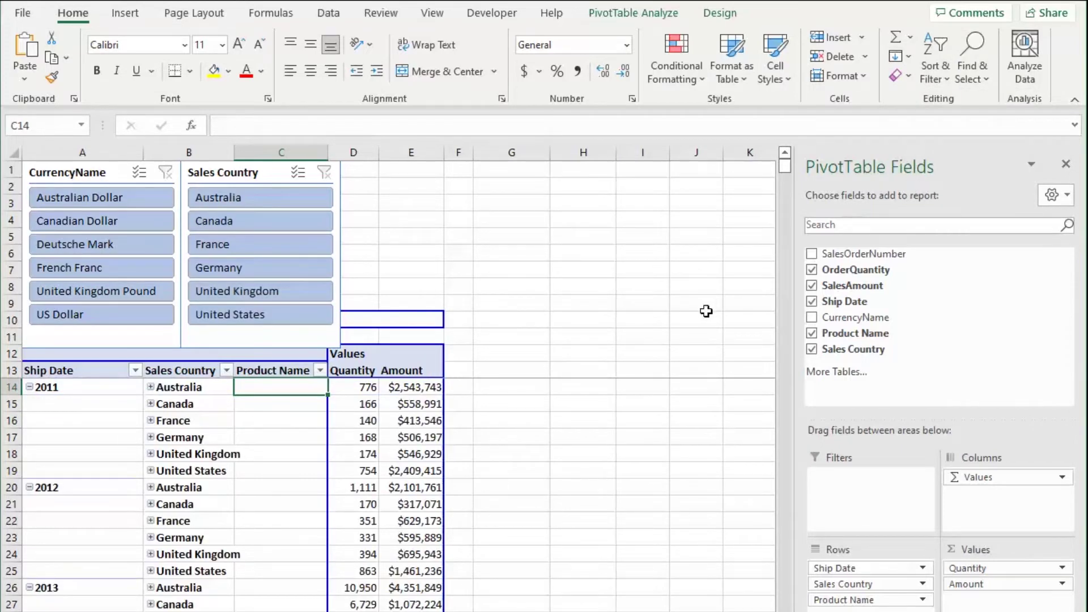
pyautogui.click(632, 419)
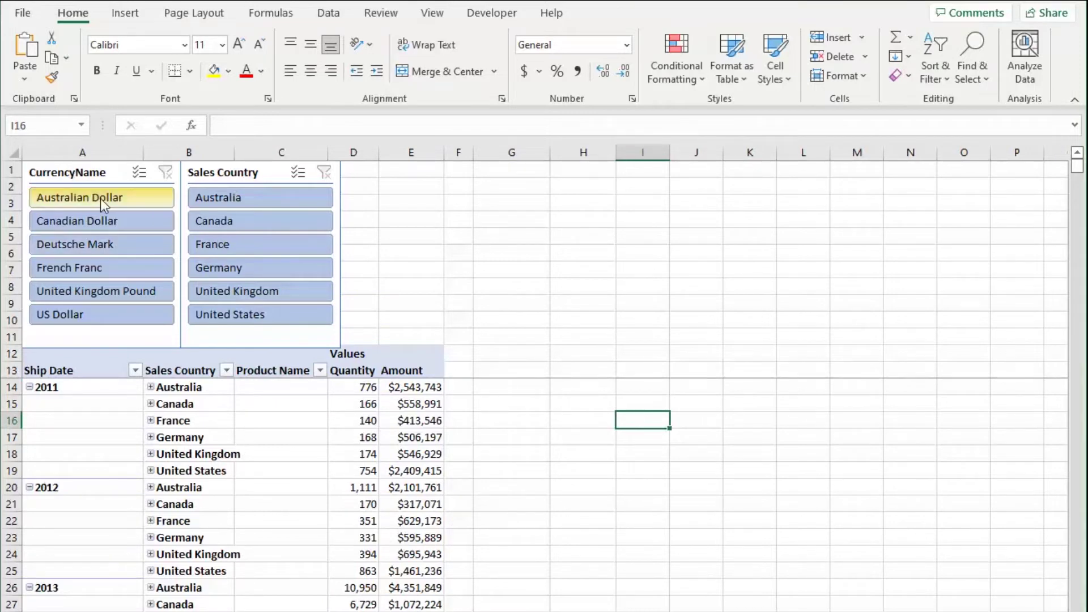
pyautogui.click(102, 175)
pyautogui.click(235, 175)
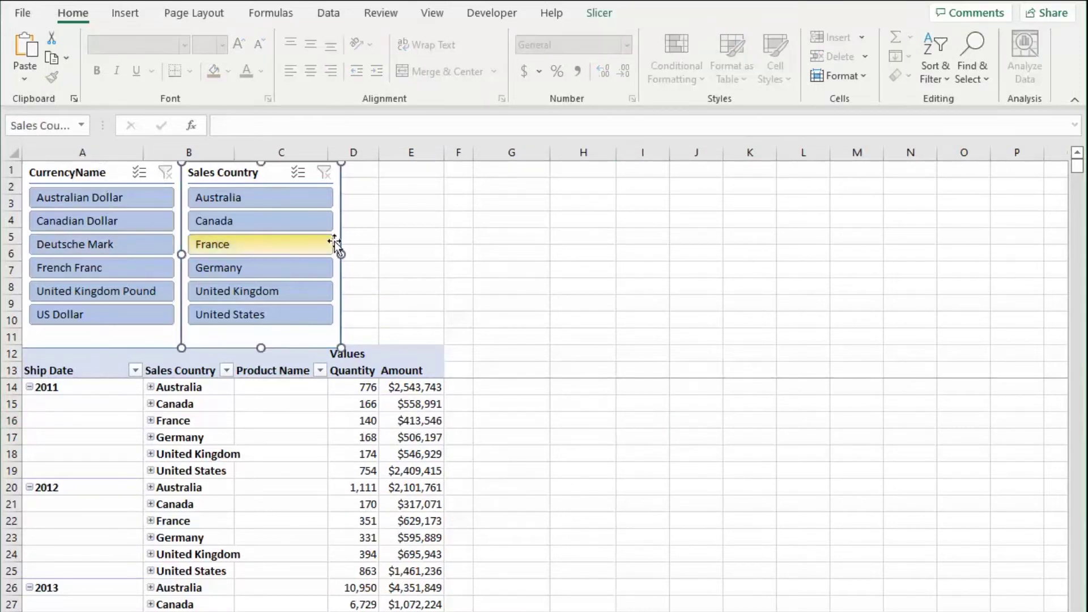
pyautogui.click(540, 273)
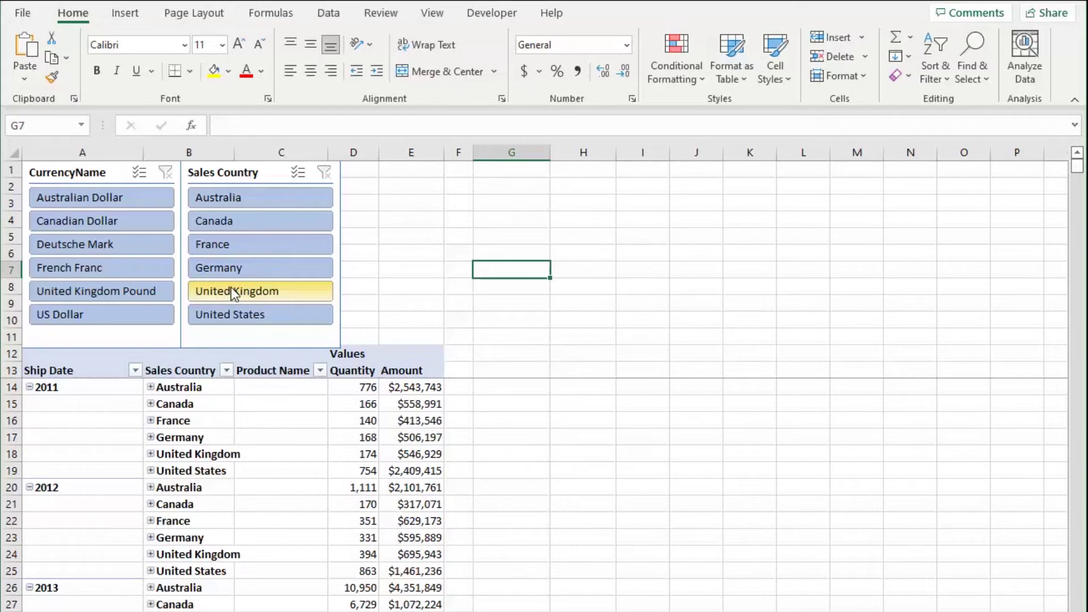
# Try yellow and grey styles on both slicers, then settle on the orange Light slicer style.
pyautogui.click(107, 176)
pyautogui.keyDown('ctrl'); pyautogui.click(205, 179); pyautogui.keyUp('ctrl')
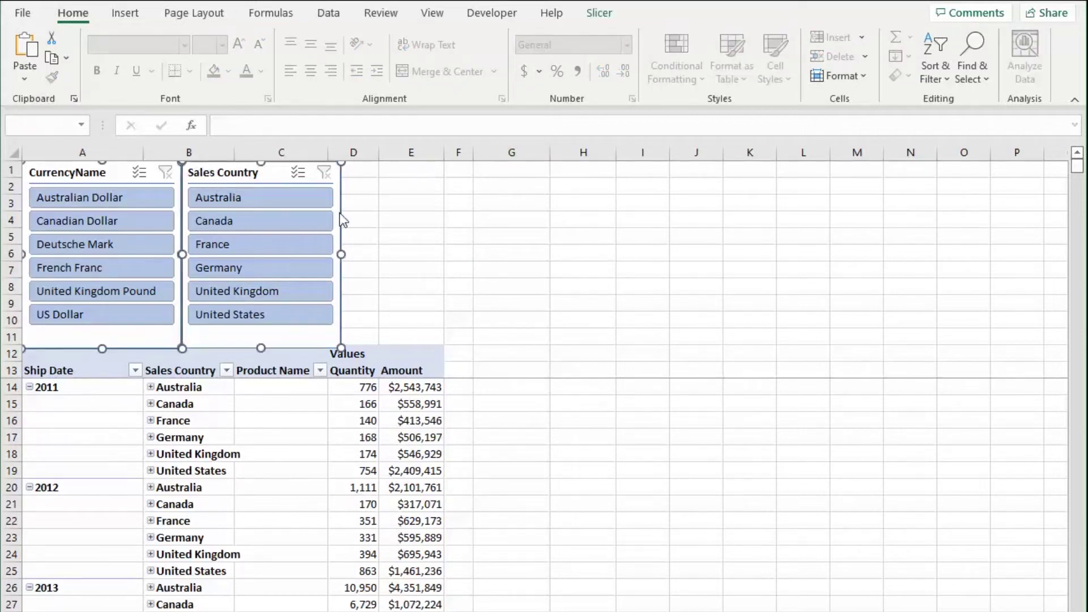
pyautogui.click(602, 15)
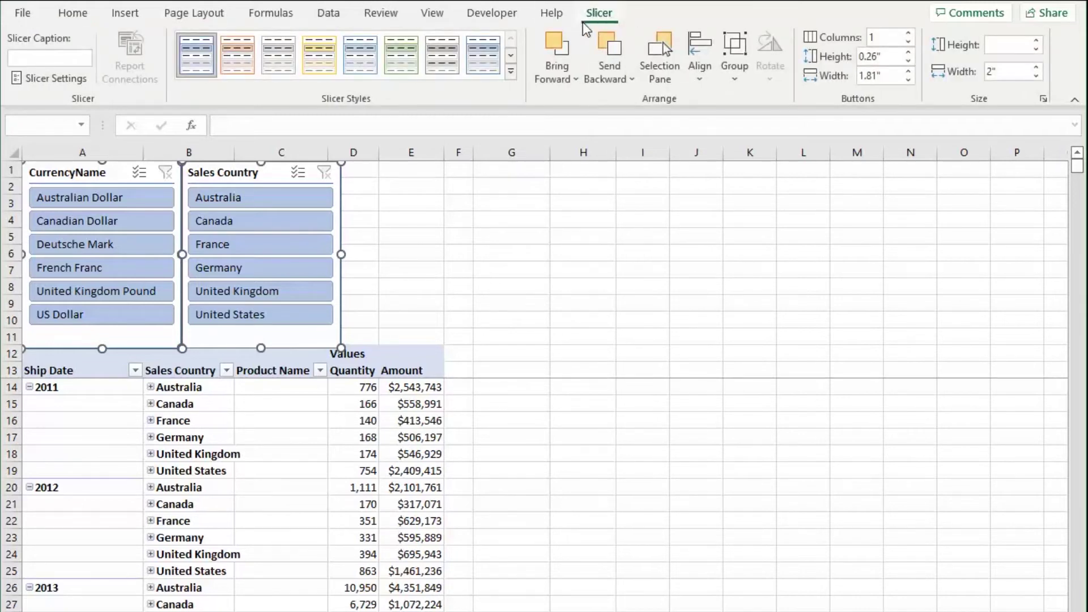
pyautogui.click(510, 71)
pyautogui.click(316, 154)
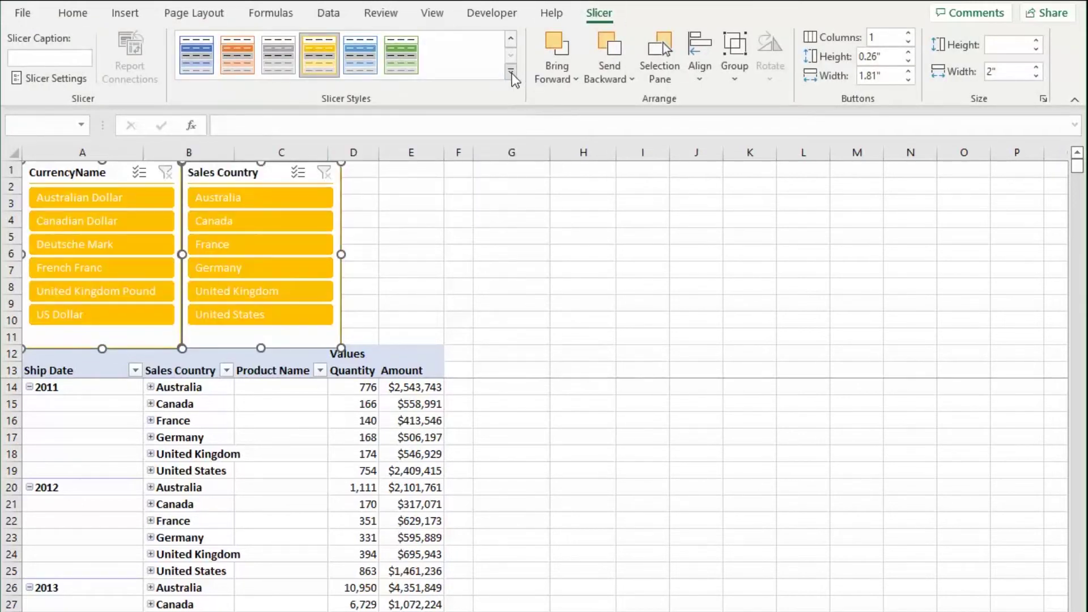
pyautogui.click(512, 73)
pyautogui.click(278, 155)
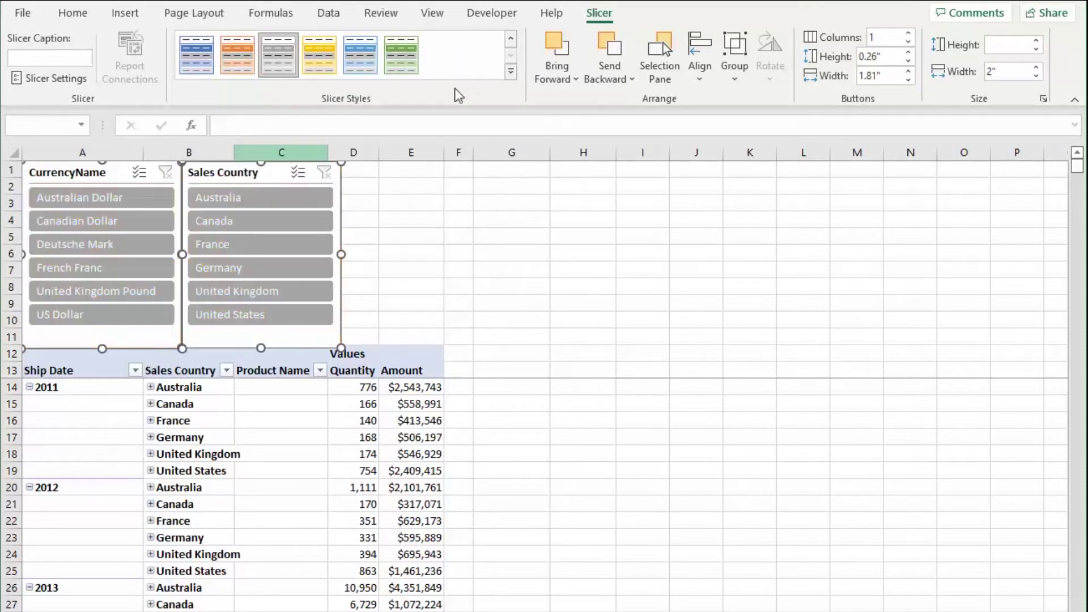
pyautogui.click(511, 72)
pyautogui.click(238, 154)
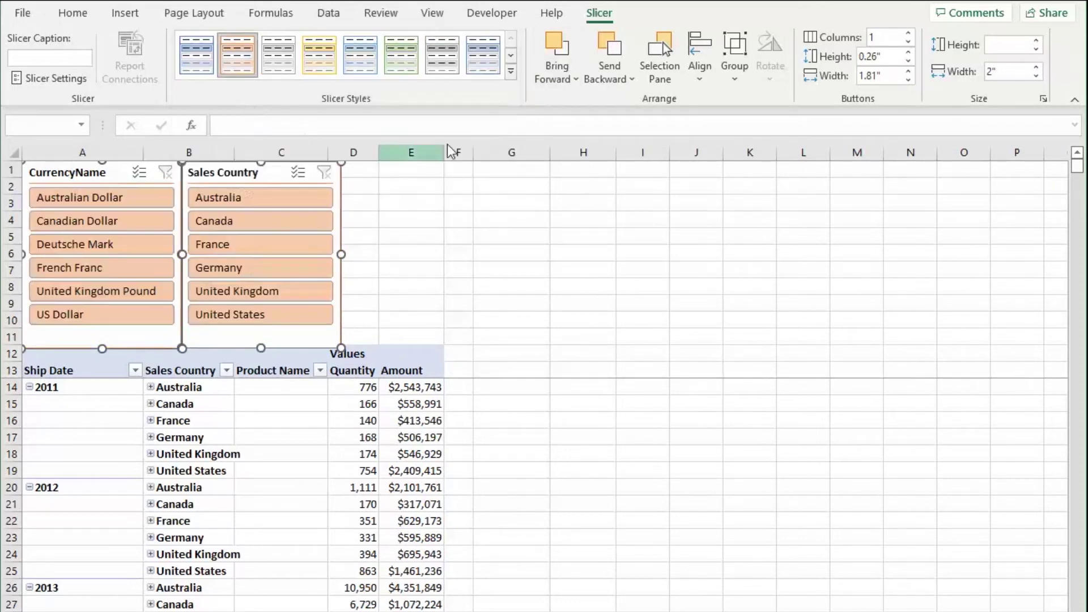
pyautogui.click(510, 71)
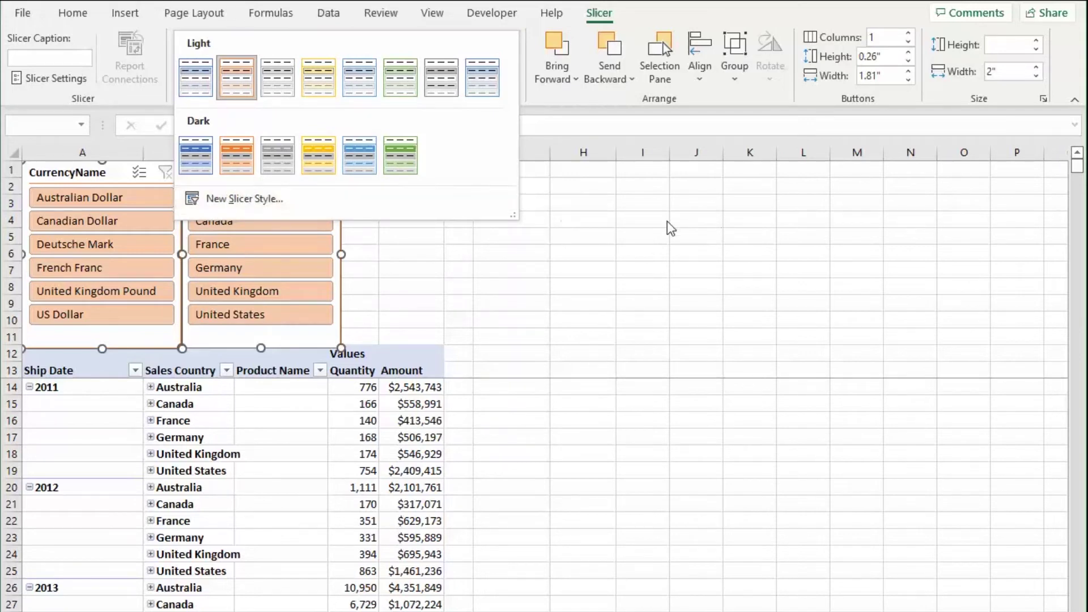
pyautogui.click(522, 201)
pyautogui.click(522, 202)
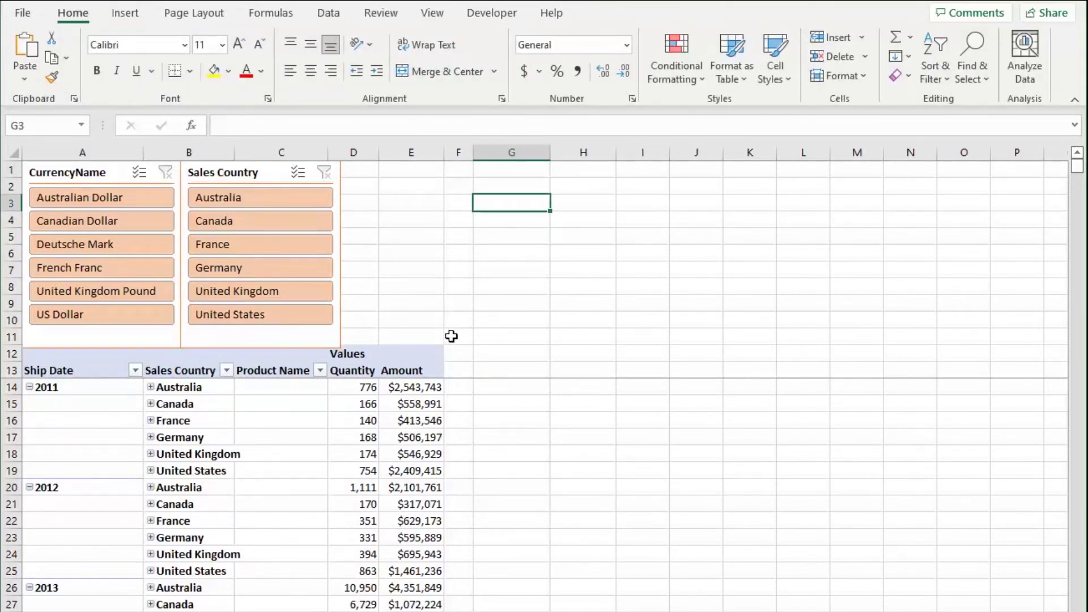
# Insert a timeline on the Ship Date field via PivotTable Analyze > Insert Timeline.
pyautogui.click(280, 463)
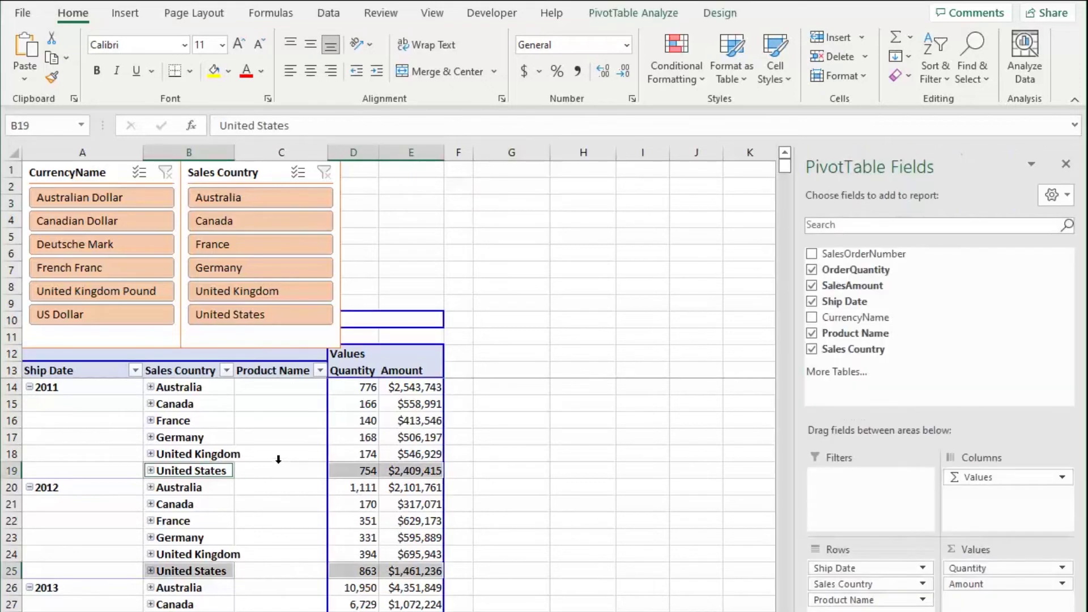
pyautogui.click(273, 444)
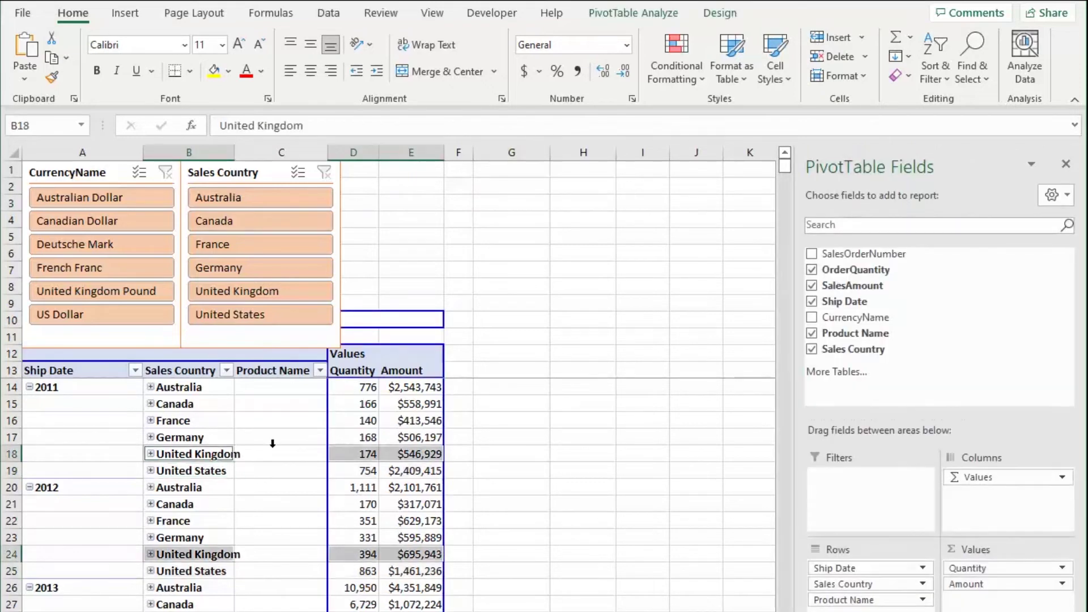
pyautogui.click(636, 13)
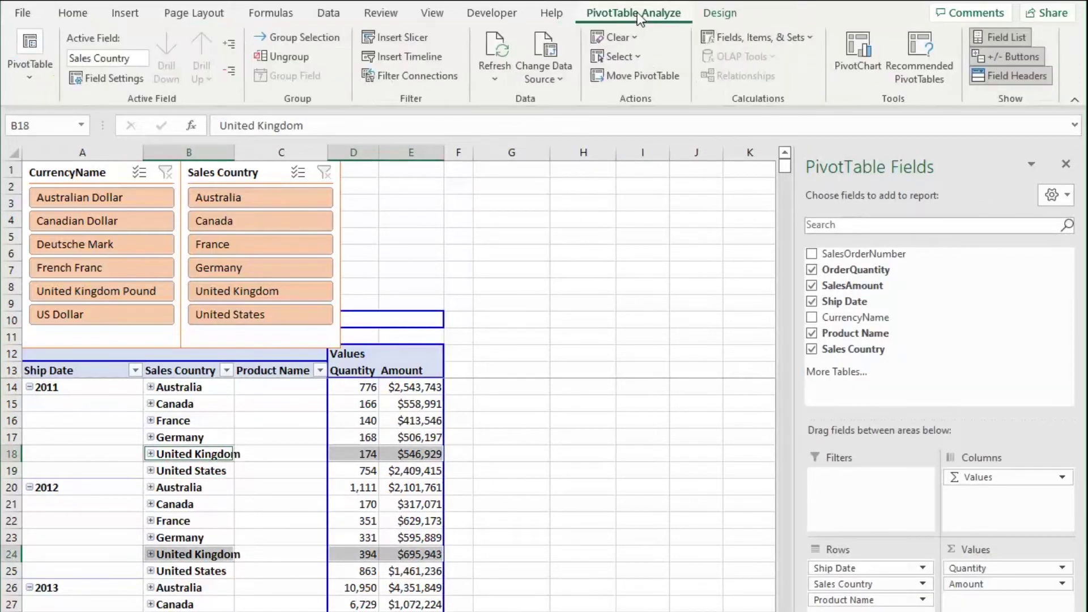
pyautogui.click(417, 56)
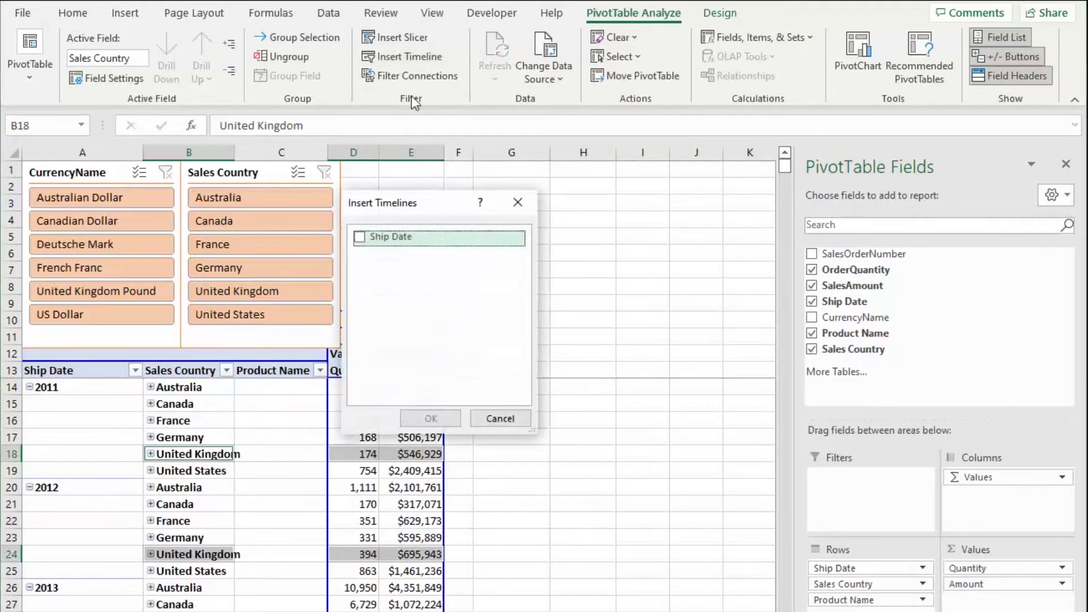
pyautogui.click(361, 237)
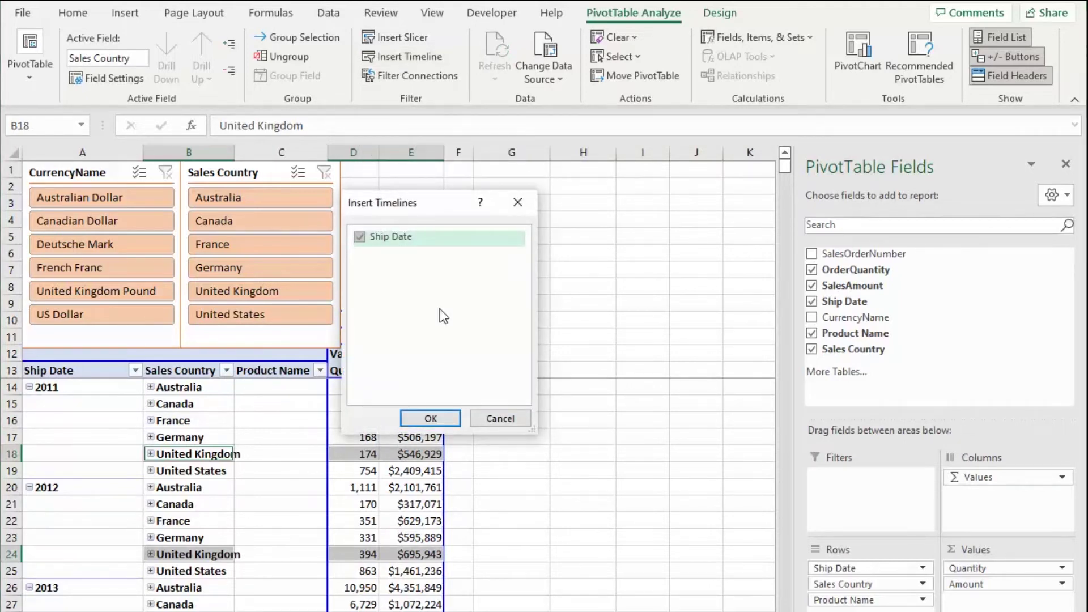
pyautogui.click(442, 419)
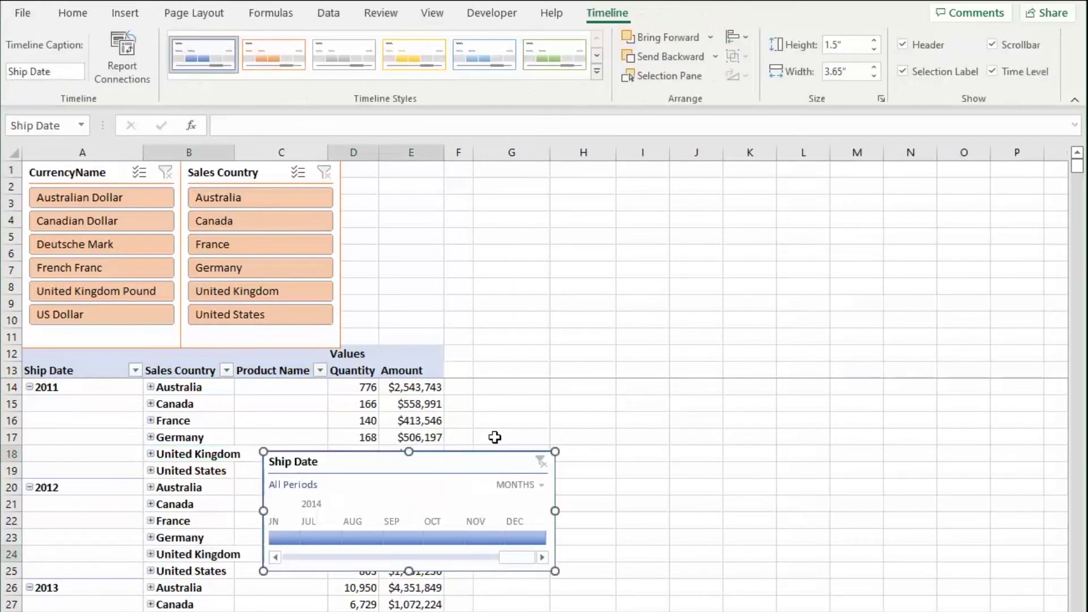
# Move the timeline beside the slicers, give it the orange style and set it to YEARS.
pyautogui.moveTo(464, 462); pyautogui.dragTo(540, 168)
pyautogui.click(276, 57)
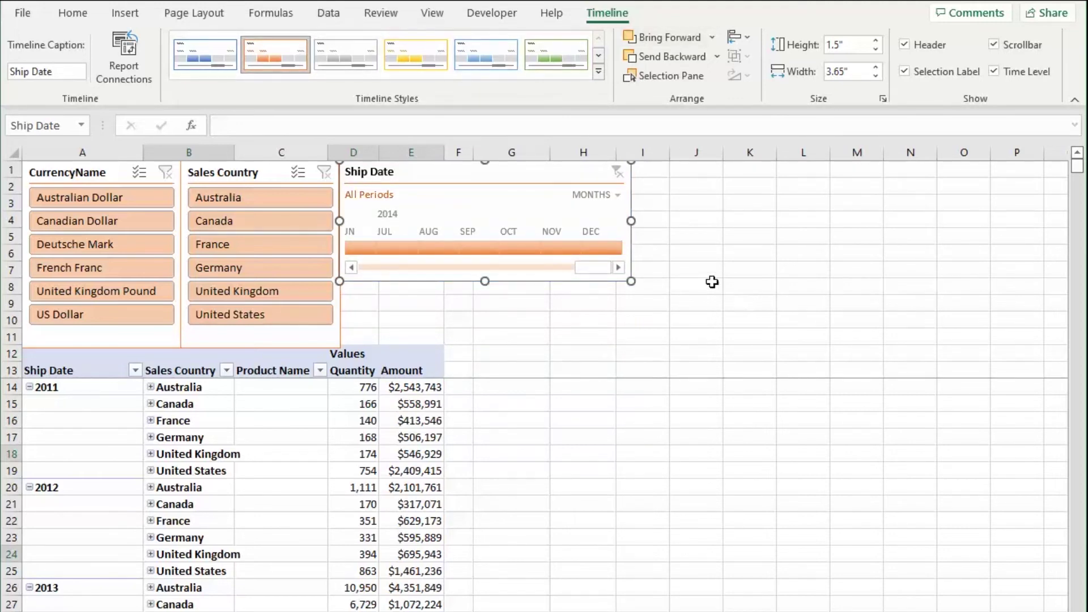
pyautogui.click(605, 196)
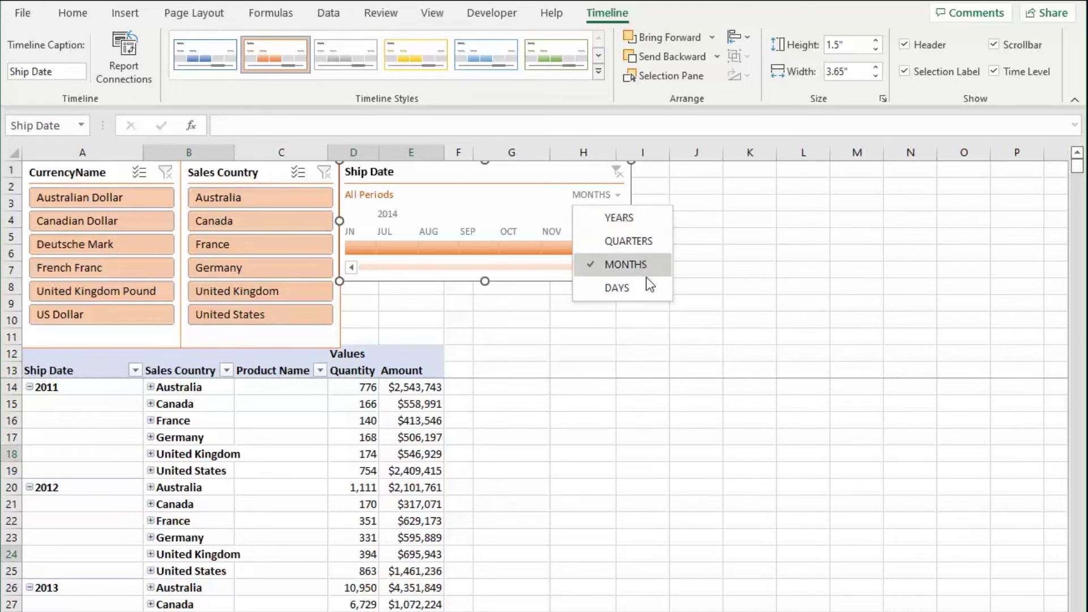
pyautogui.click(639, 224)
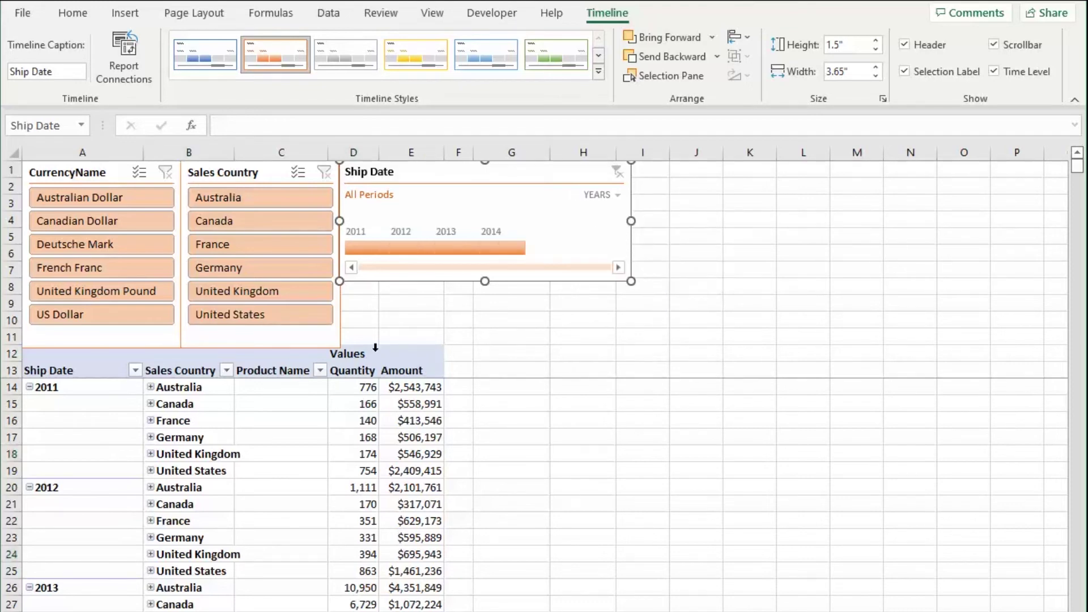
# Filter the pivot to 2011 with the timeline, totalling $6,978,821.
pyautogui.click(372, 249)
pyautogui.click(224, 453)
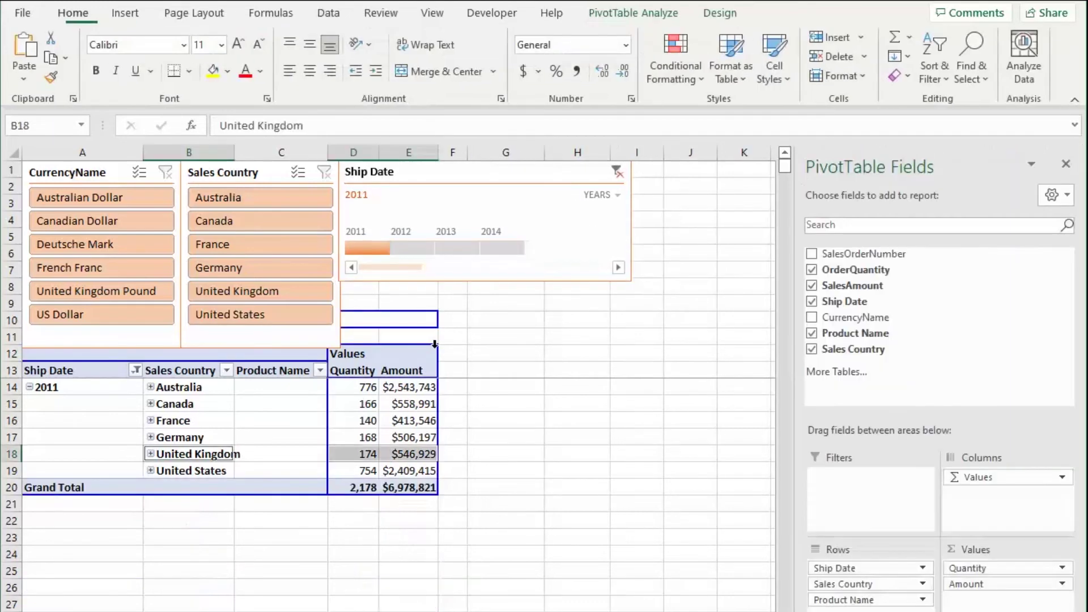
pyautogui.click(537, 469)
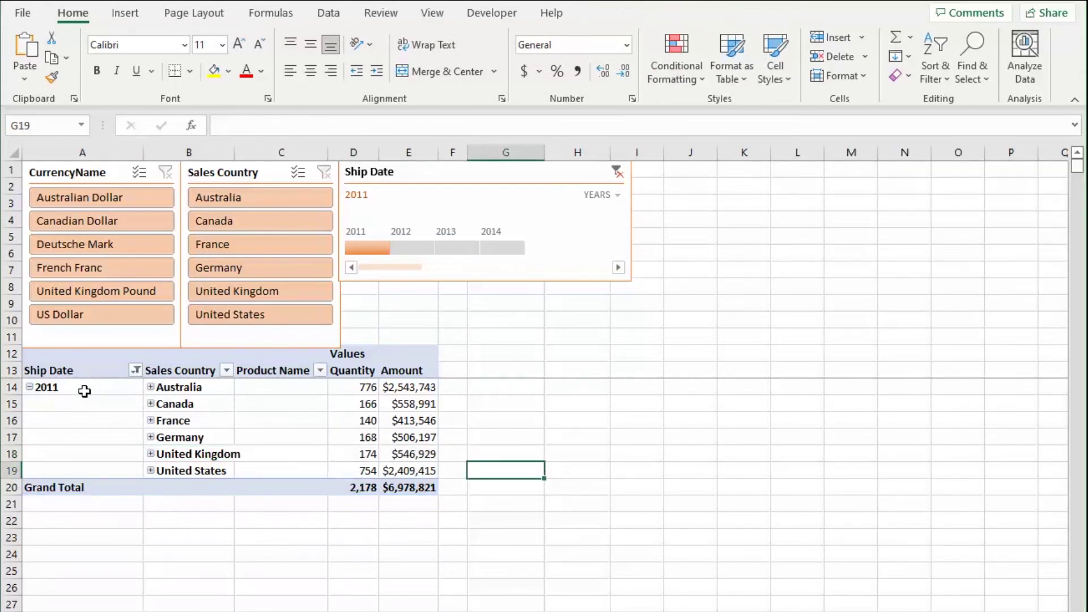
# Try a multi-year range on the timeline, then filter the pivot to 2014 alone.
pyautogui.moveTo(85, 391); pyautogui.dragTo(90, 464)
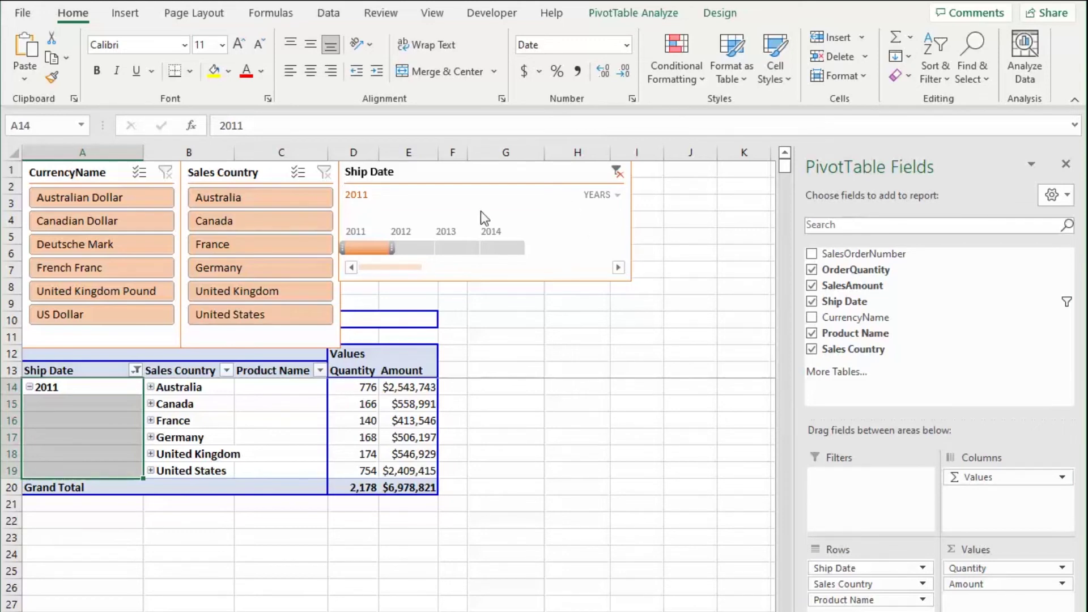
pyautogui.moveTo(454, 177); pyautogui.dragTo(499, 165)
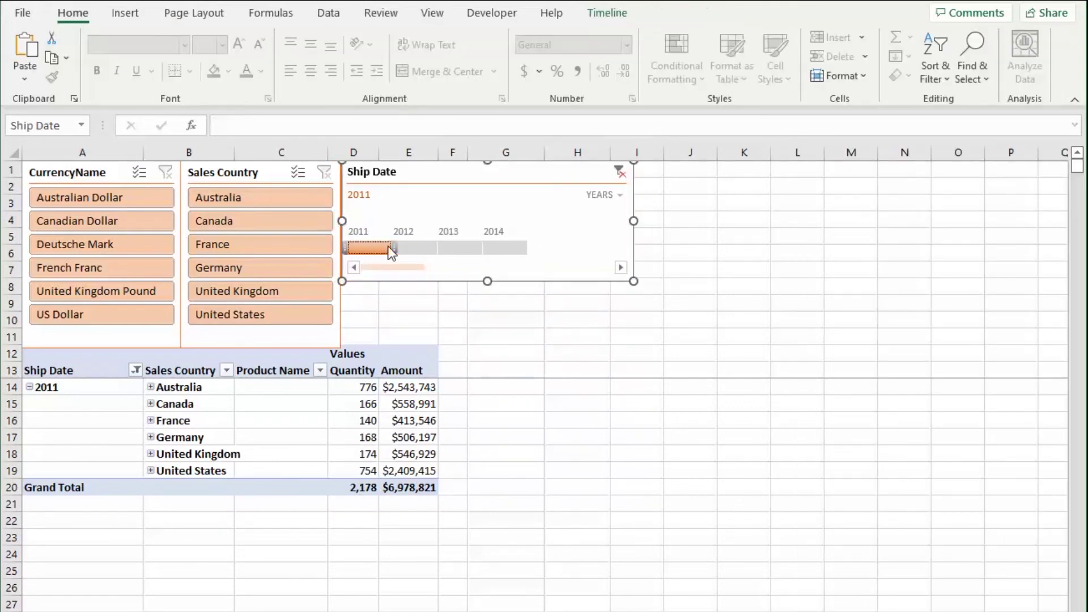
pyautogui.moveTo(390, 253); pyautogui.dragTo(449, 246)
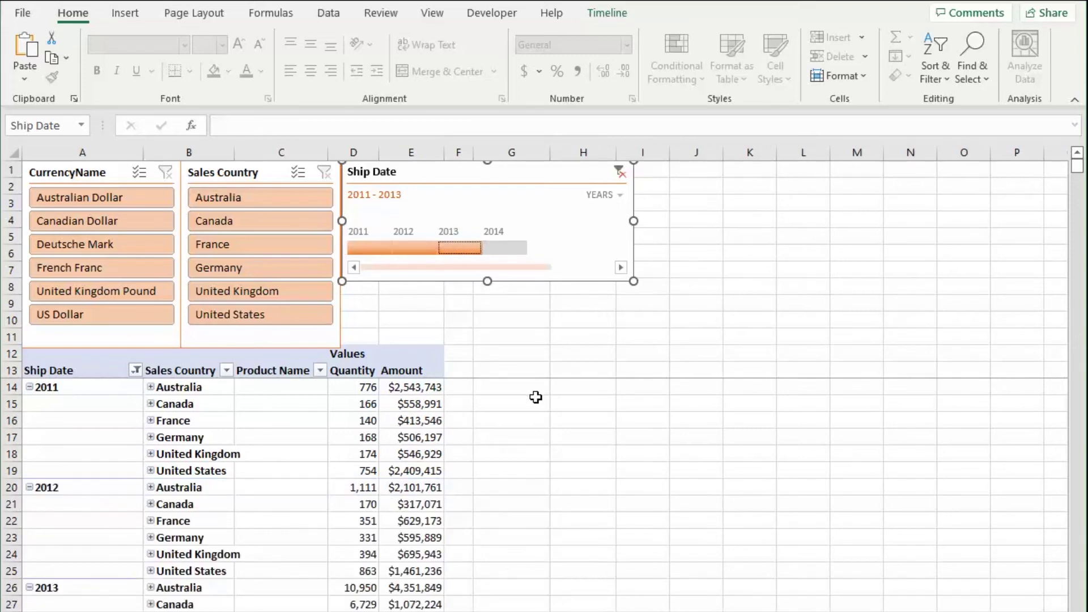
pyautogui.click(507, 248)
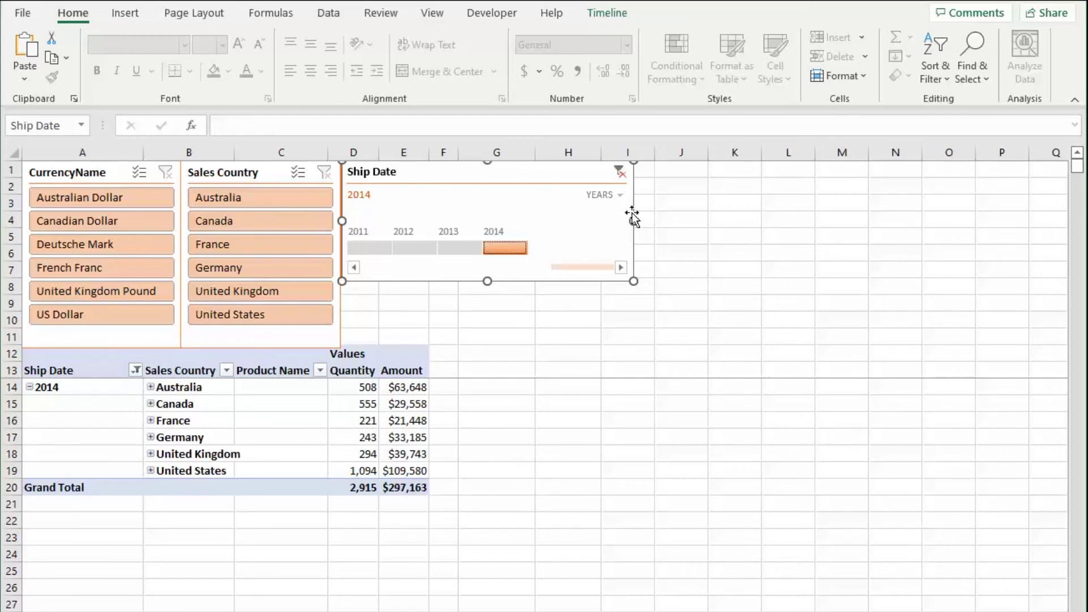
pyautogui.click(615, 195)
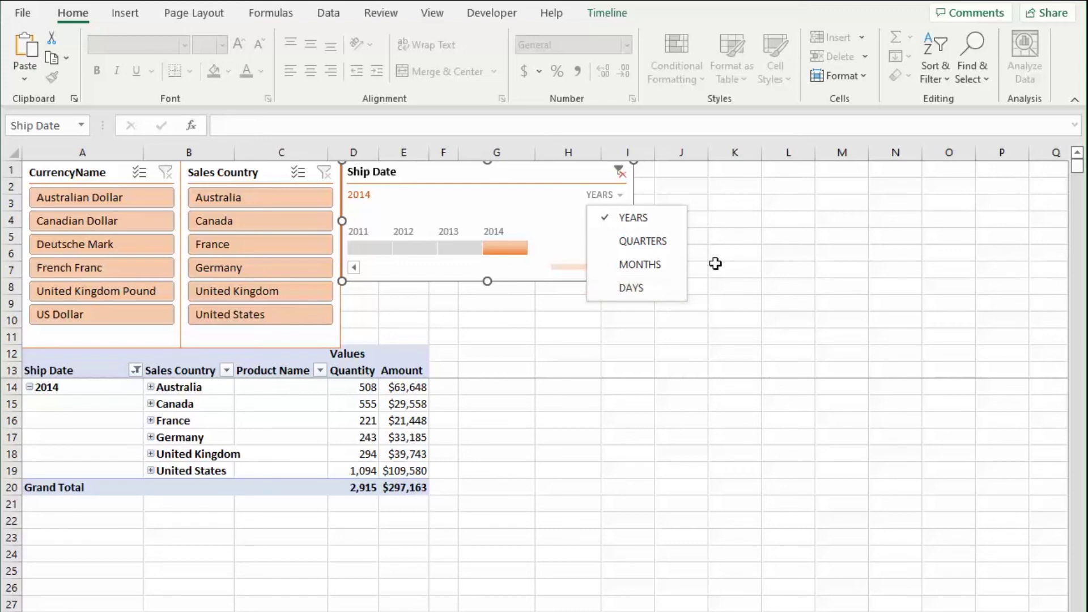
pyautogui.click(541, 181)
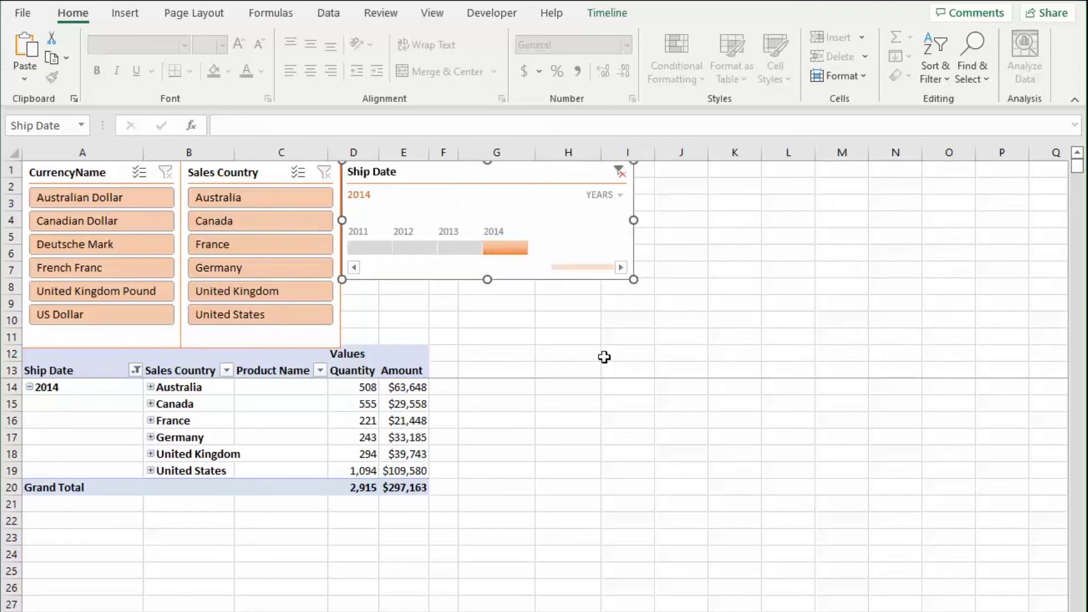
# Duplicate the Ship Date timeline and place the copy beside the original.
pyautogui.hotkey('ctrl', 'c')
pyautogui.click(538, 316)
pyautogui.hotkey('ctrl', 'v')
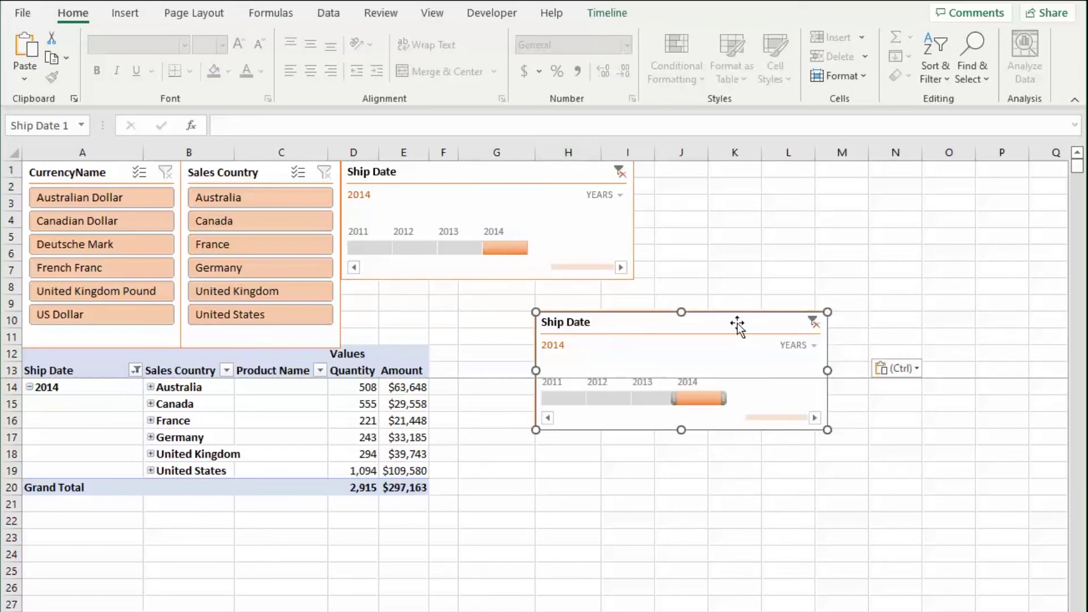
pyautogui.moveTo(736, 323); pyautogui.dragTo(845, 168)
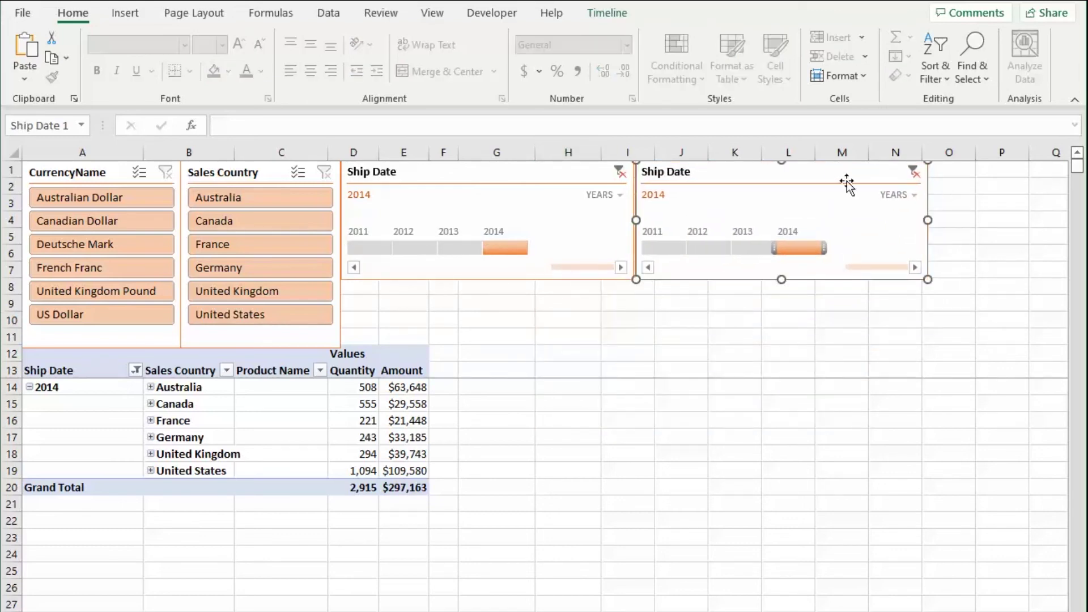
# Set the copied timeline to MONTHS and select January through March 2014.
pyautogui.click(909, 196)
pyautogui.click(921, 263)
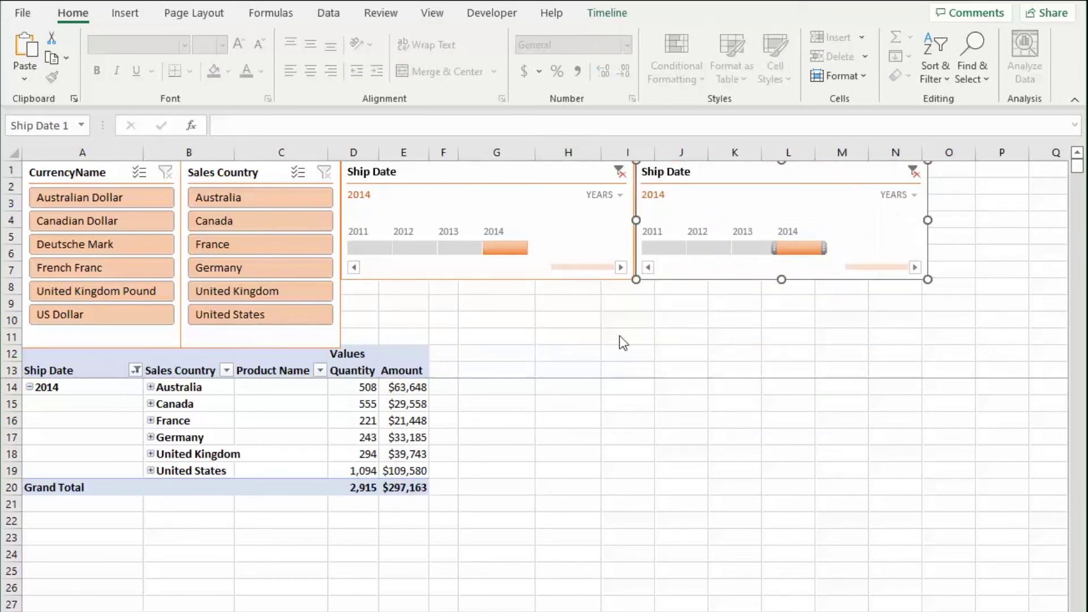
pyautogui.click(714, 388)
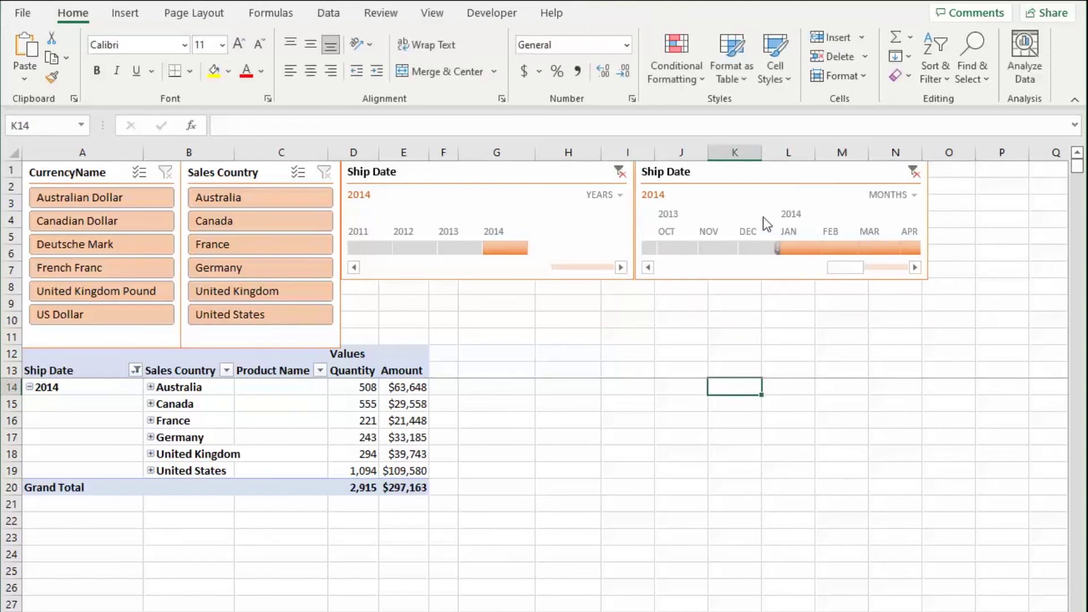
pyautogui.moveTo(800, 247); pyautogui.dragTo(878, 248)
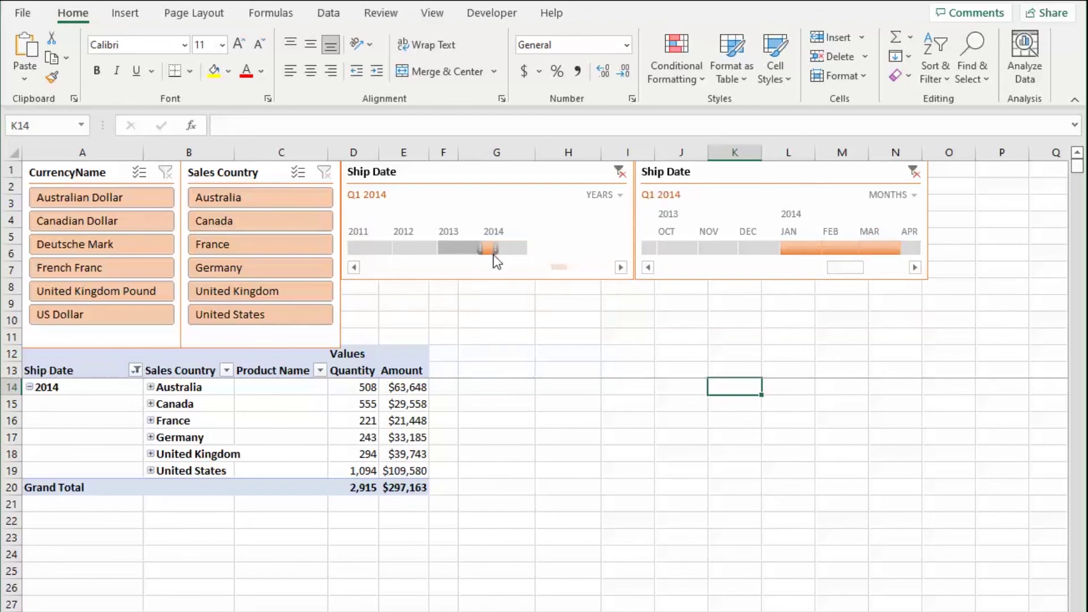